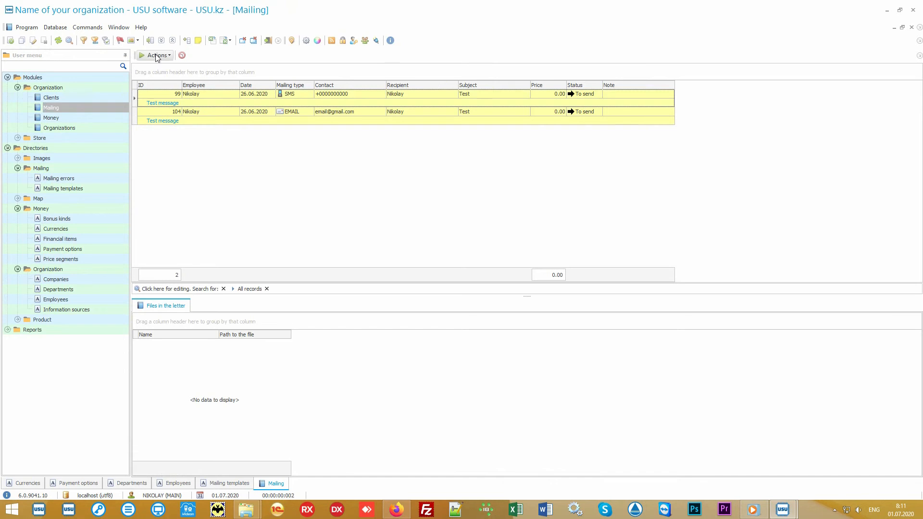
# Review the mailing run options, turning on e-mail, voice call and Viber sending, and exit without running the mailing
pyautogui.click(155, 57)
pyautogui.click(175, 67)
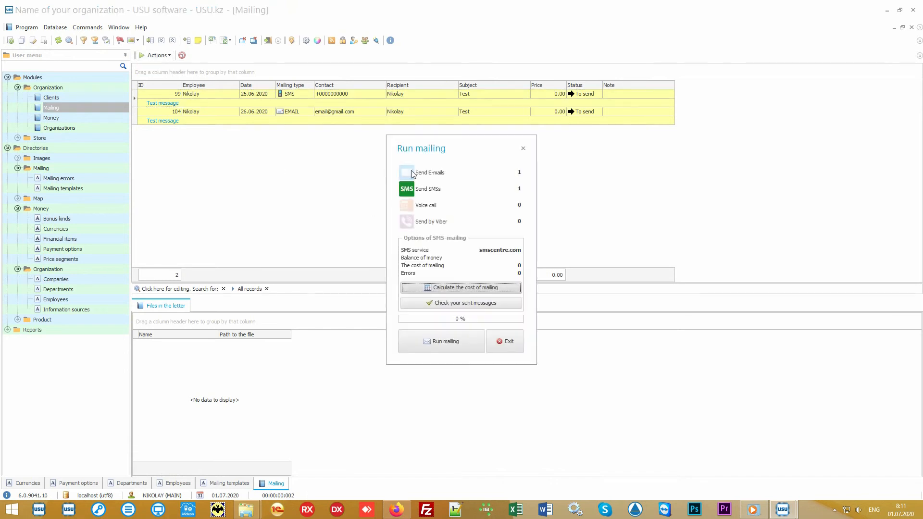
pyautogui.click(410, 172)
pyautogui.click(409, 207)
pyautogui.click(407, 222)
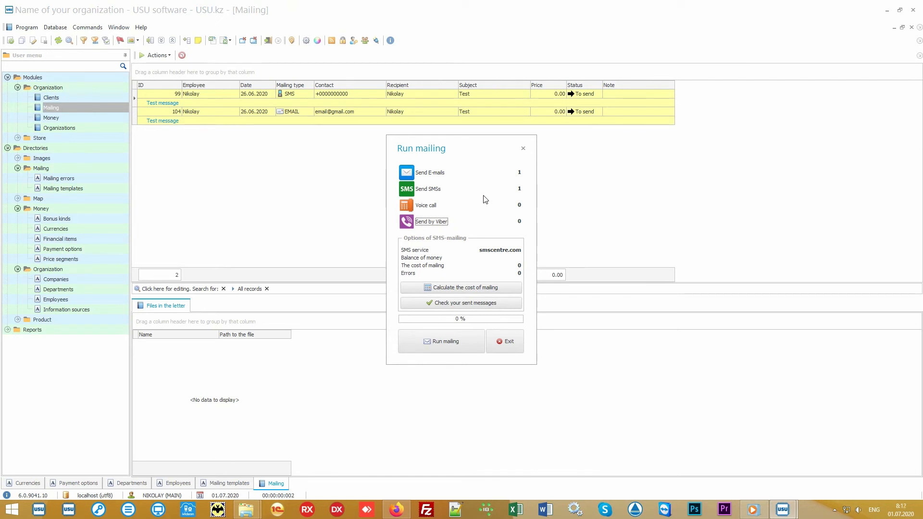
pyautogui.click(428, 207)
pyautogui.click(428, 207)
pyautogui.click(430, 209)
pyautogui.click(431, 210)
pyautogui.click(431, 210)
pyautogui.click(511, 338)
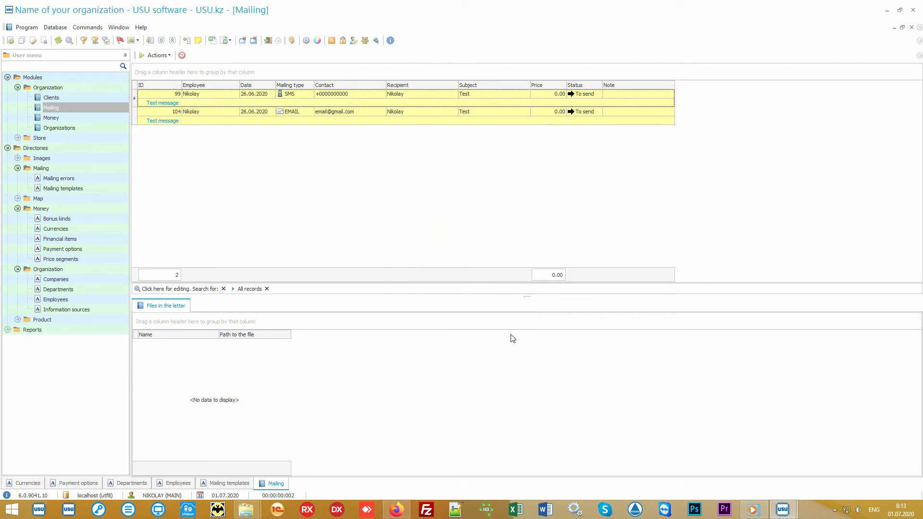
# Inspect the SMS and e-mail records in the mailing list
pyautogui.click(376, 92)
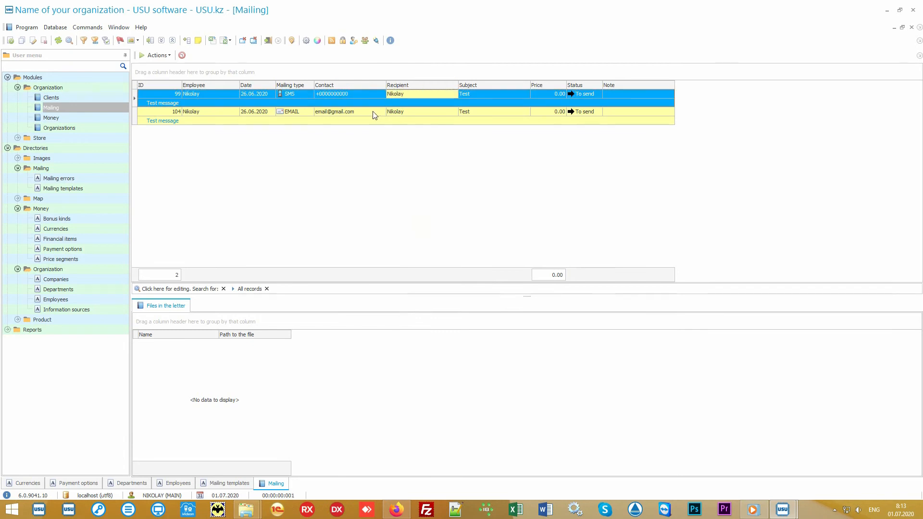
pyautogui.click(380, 113)
pyautogui.click(433, 111)
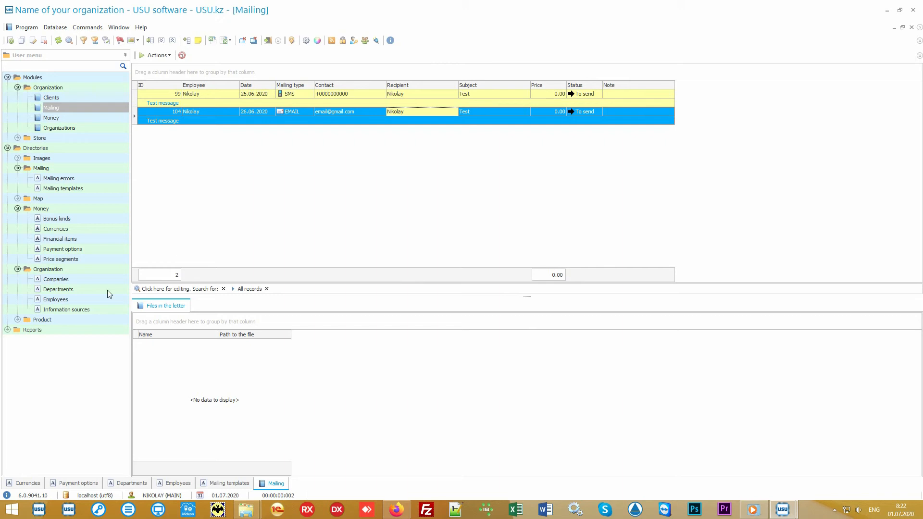
# Open the Product names directory and select the Some product record
pyautogui.doubleClick(74, 319)
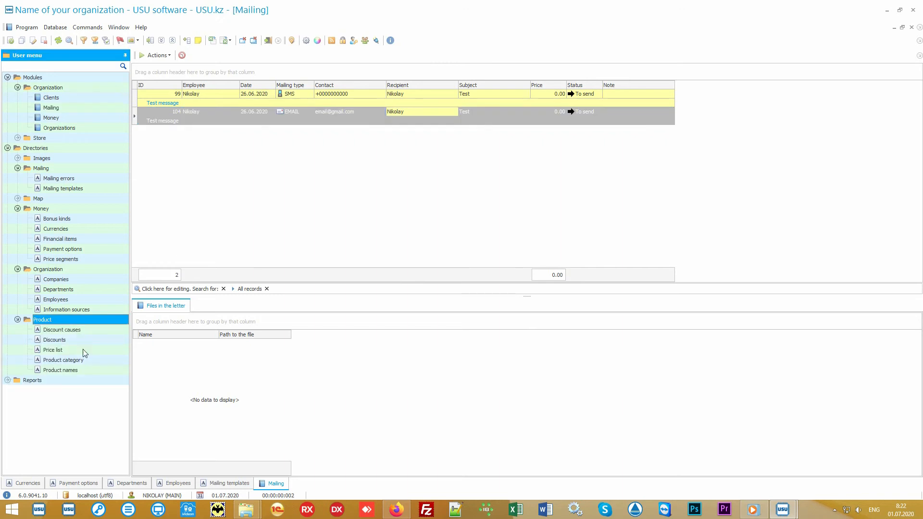
pyautogui.doubleClick(92, 369)
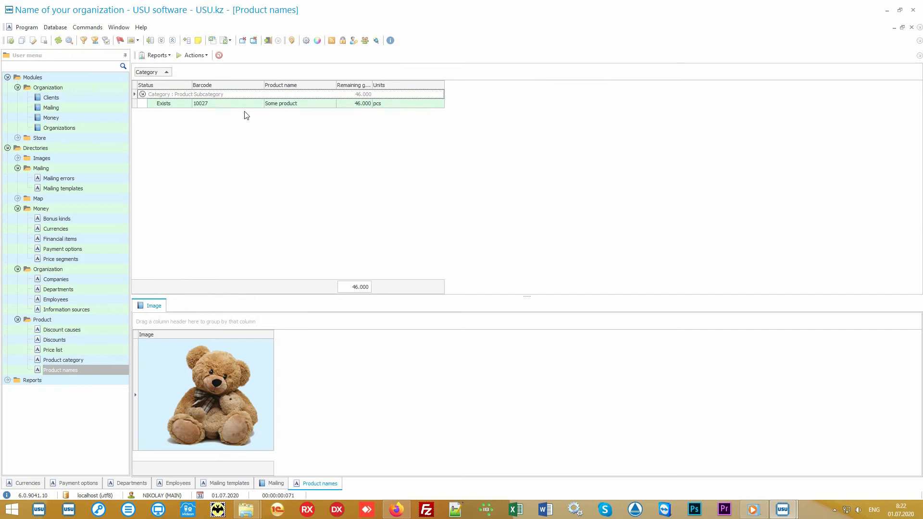
pyautogui.click(248, 106)
pyautogui.click(319, 103)
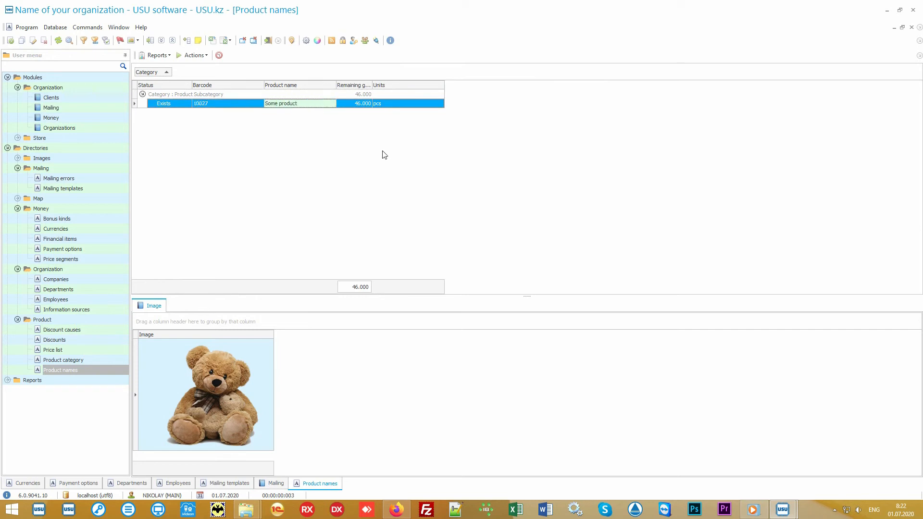
# View the source formats in the data import wizard for product names, and quit the wizard without importing
pyautogui.rightClick(359, 136)
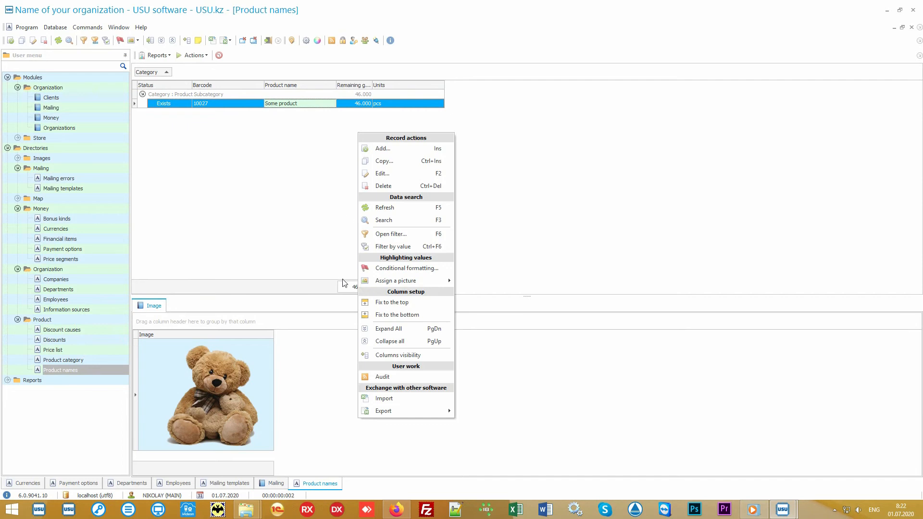
pyautogui.click(416, 403)
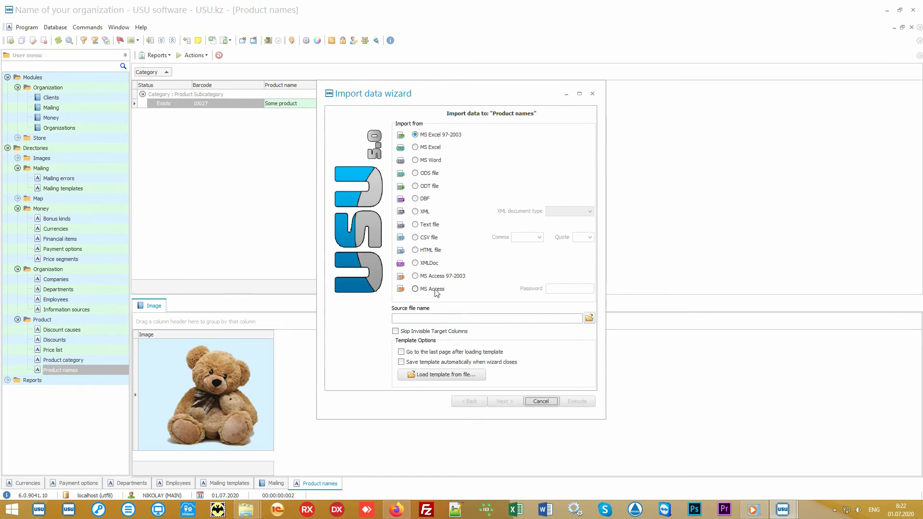
pyautogui.click(542, 402)
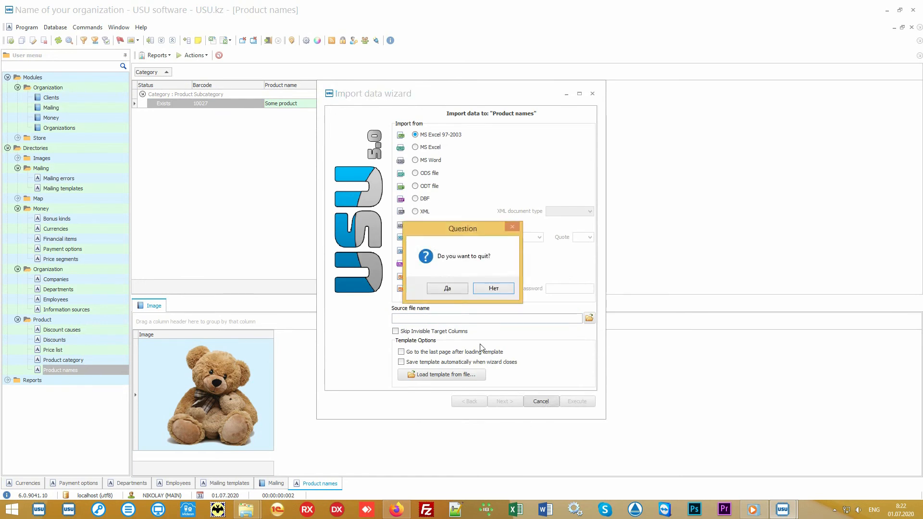
pyautogui.click(456, 290)
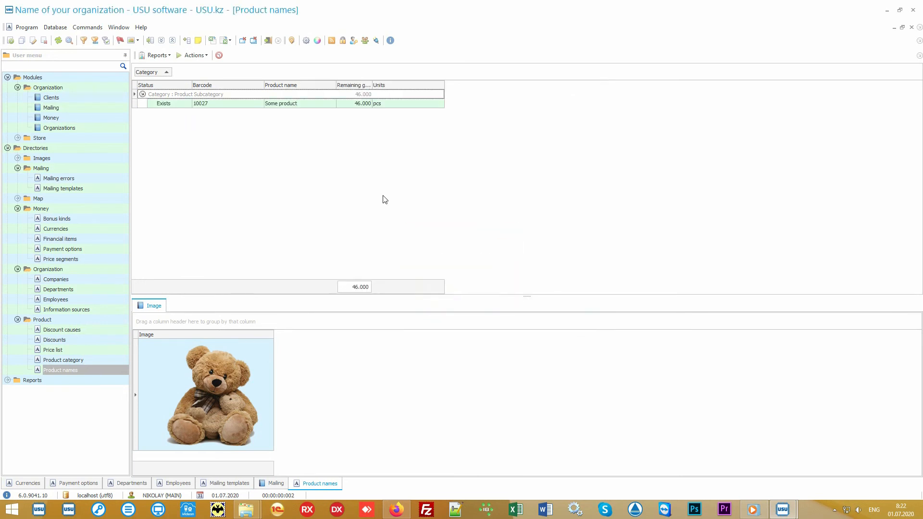
# Switch to the Product names.xlsx workbook in Excel and examine its columns from product category and barcode through selling price
pyautogui.click(886, 10)
pyautogui.doubleClick(461, 265)
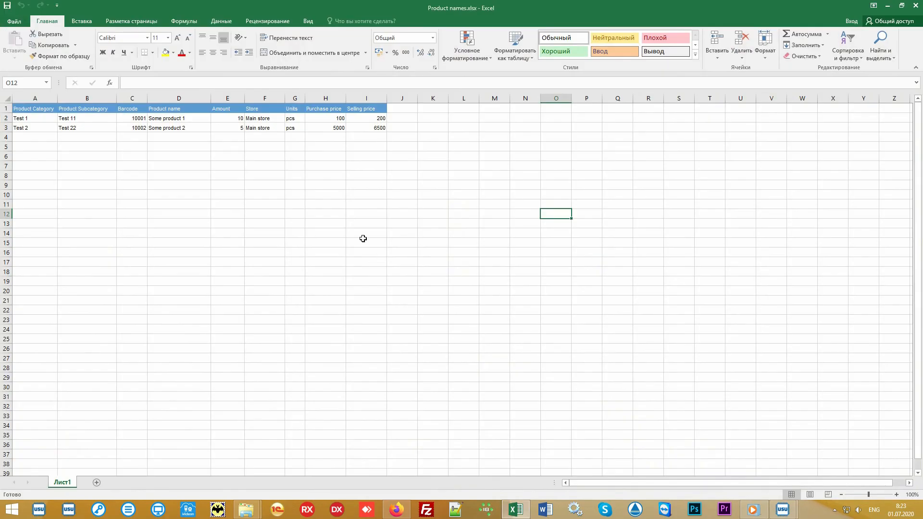
pyautogui.moveTo(367, 128); pyautogui.dragTo(31, 110)
pyautogui.click(36, 98)
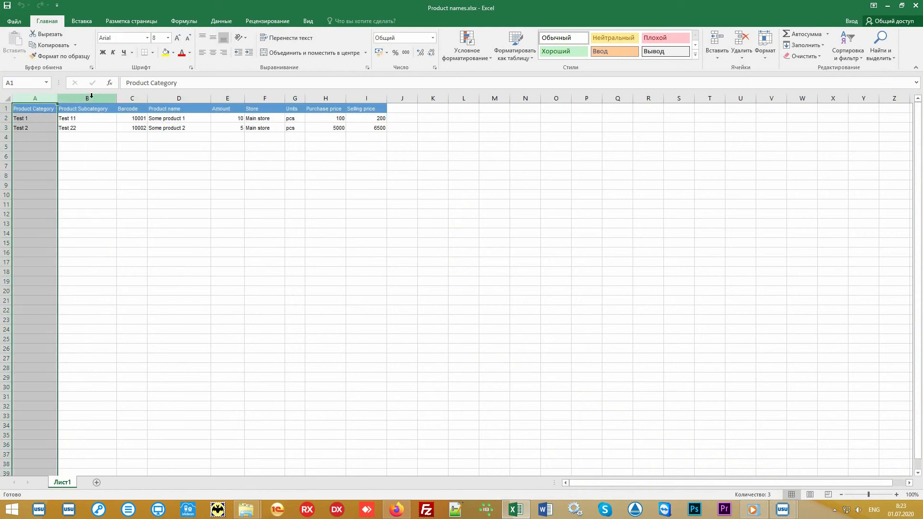
pyautogui.click(92, 97)
pyautogui.click(131, 97)
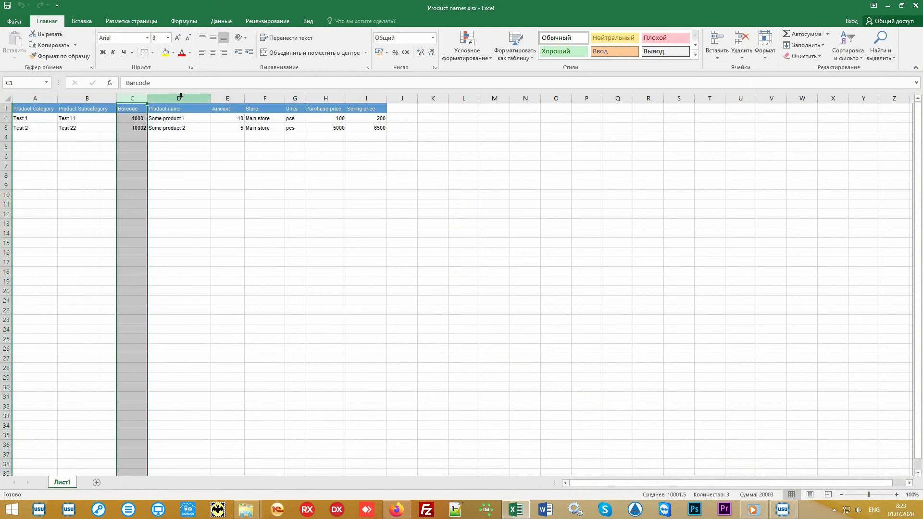
pyautogui.moveTo(181, 96); pyautogui.dragTo(381, 110)
pyautogui.click(435, 194)
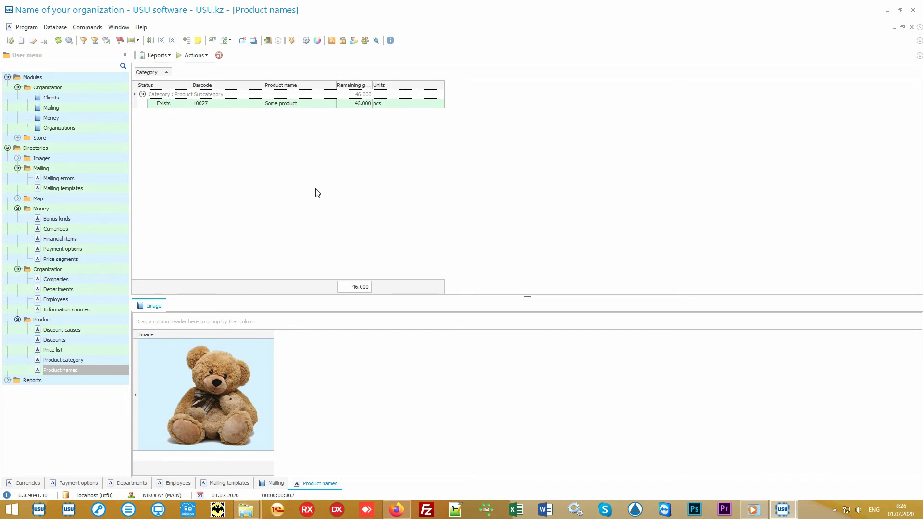
# Open the Product module under Store and inspect the Main store receipt and its product list entry
pyautogui.click(80, 139)
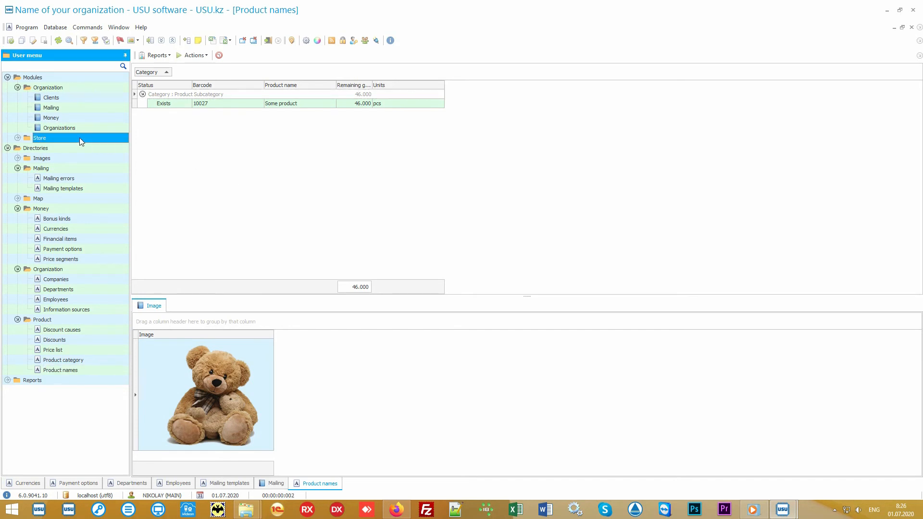
pyautogui.doubleClick(79, 138)
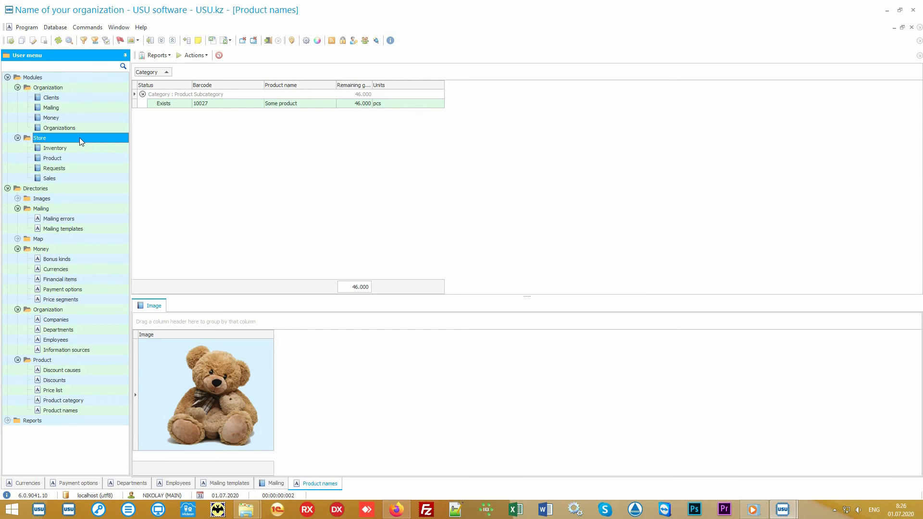
pyautogui.doubleClick(88, 158)
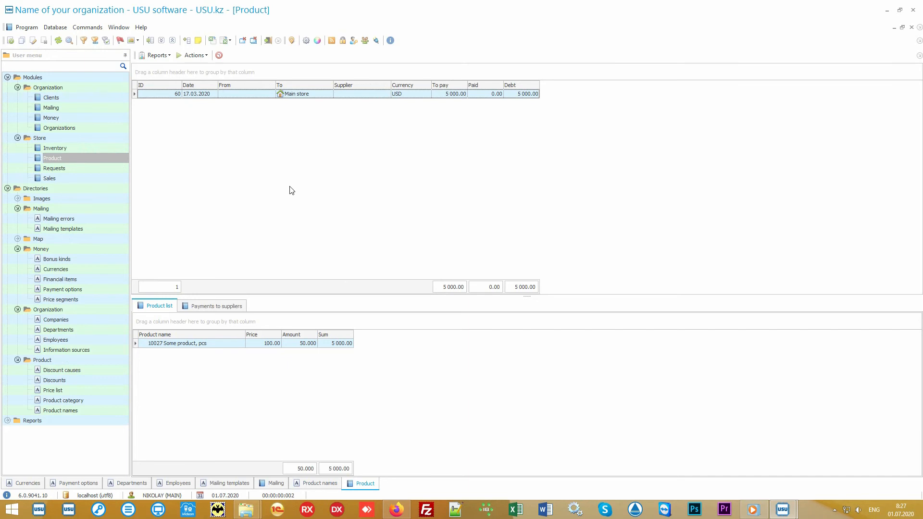
pyautogui.click(318, 94)
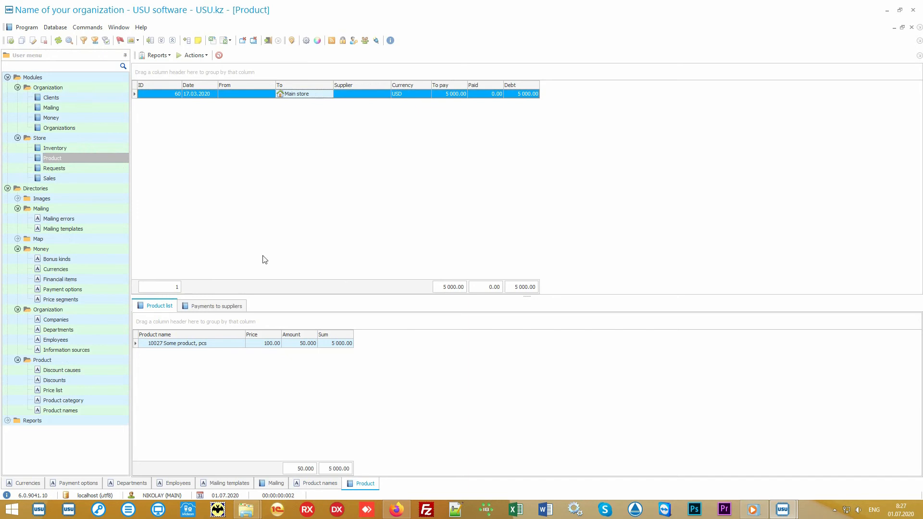
pyautogui.click(217, 344)
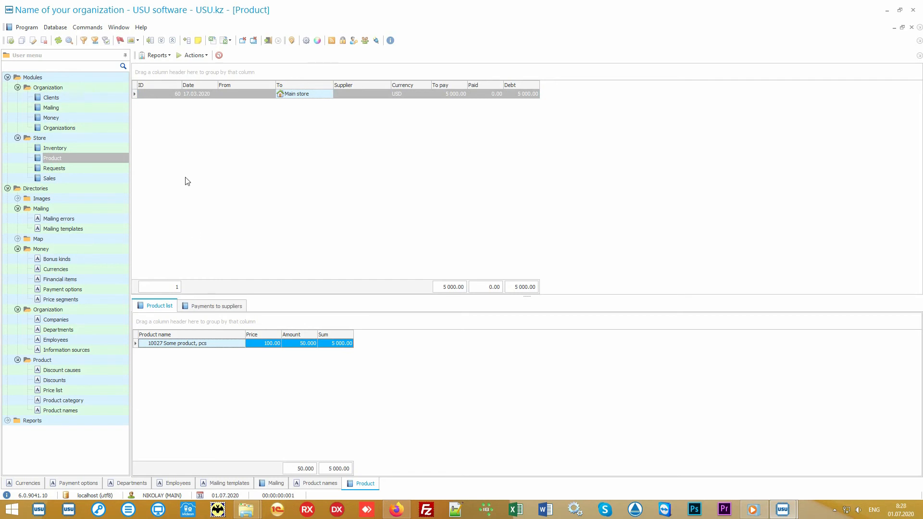
# Generate the Label set report for the Main store receipt and close it after viewing
pyautogui.click(166, 56)
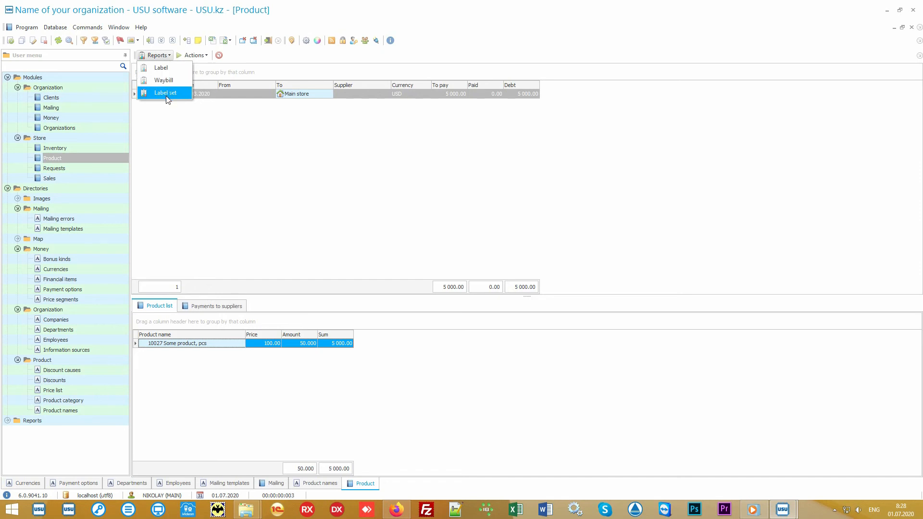
pyautogui.click(182, 95)
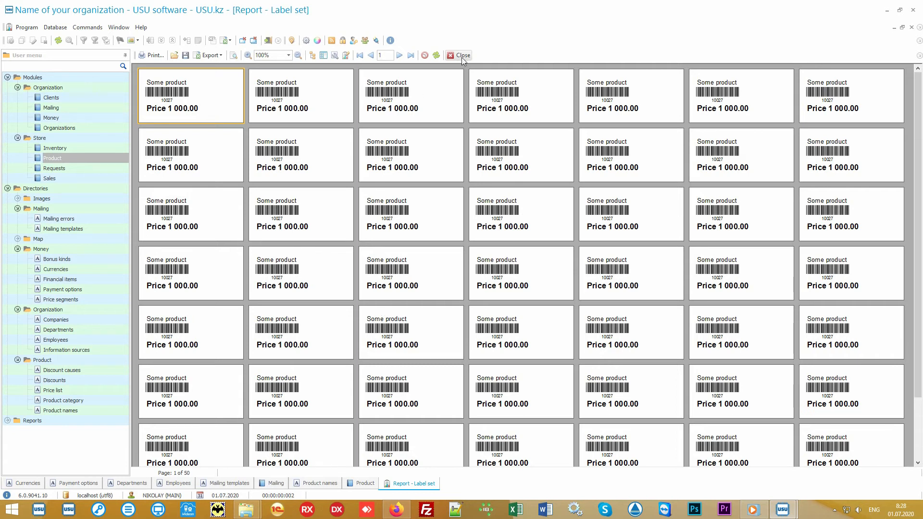
pyautogui.click(462, 56)
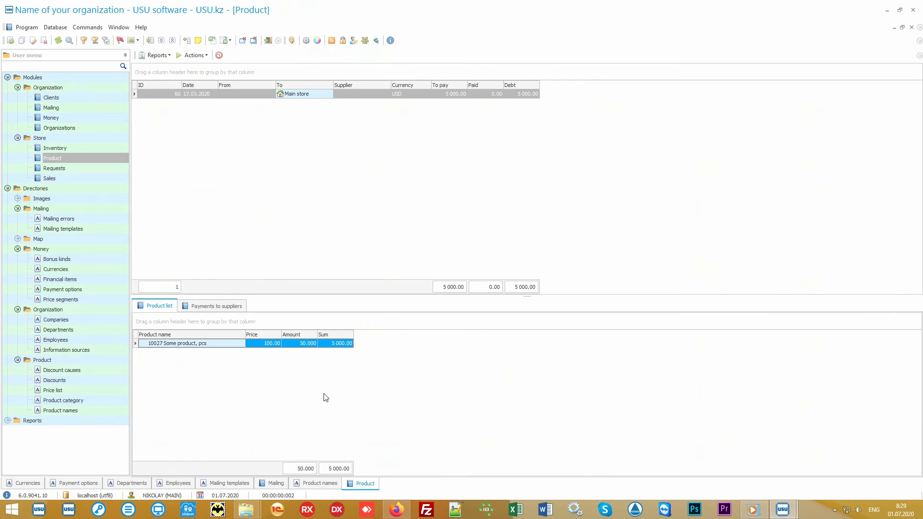
# Generate the Records report for Some product in Product names, enlarge it to 175%, and close it
pyautogui.click(94, 412)
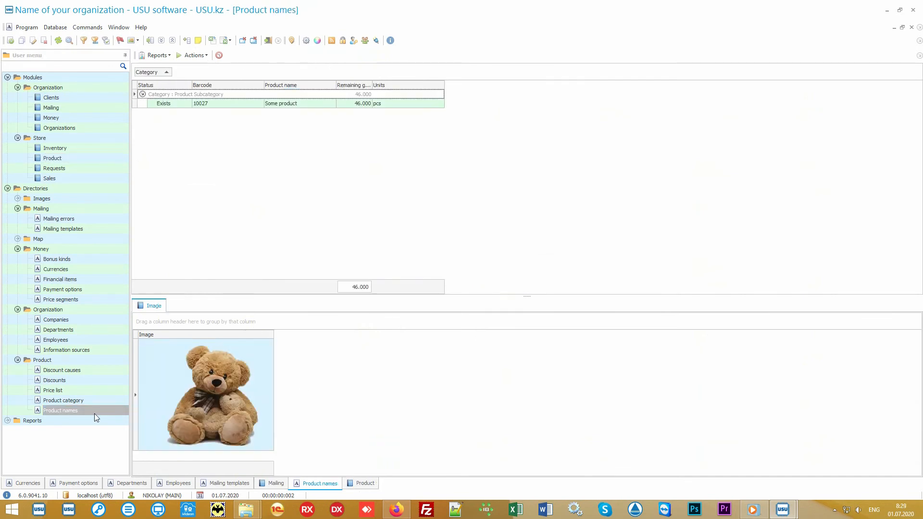
pyautogui.click(298, 105)
pyautogui.click(163, 55)
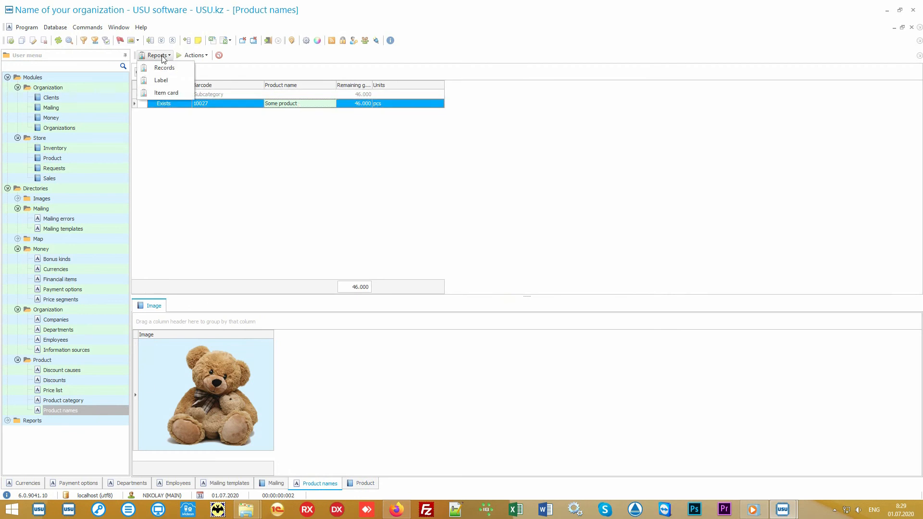
pyautogui.click(183, 70)
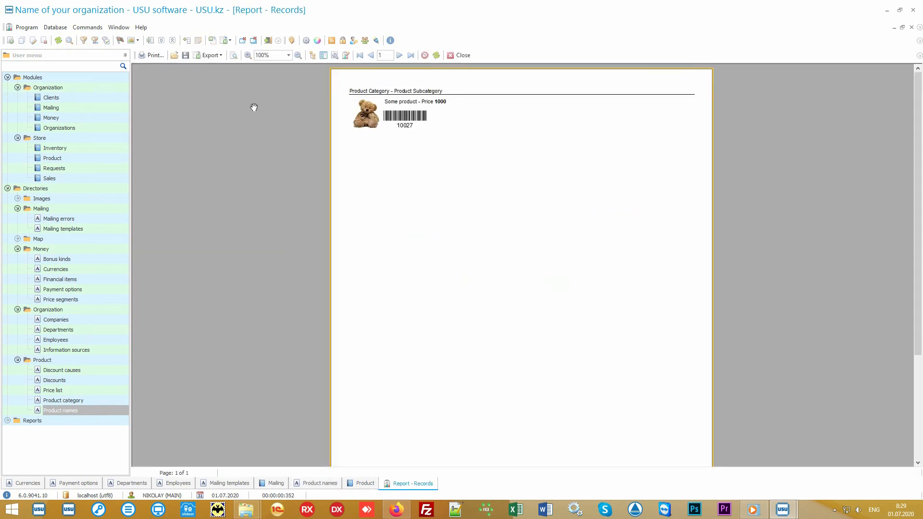
pyautogui.scroll(3, 445, 188)
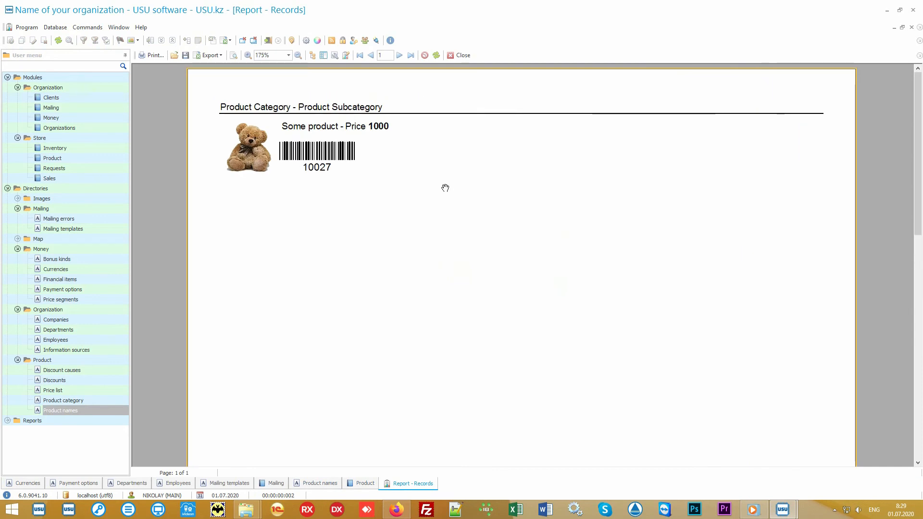
pyautogui.click(459, 55)
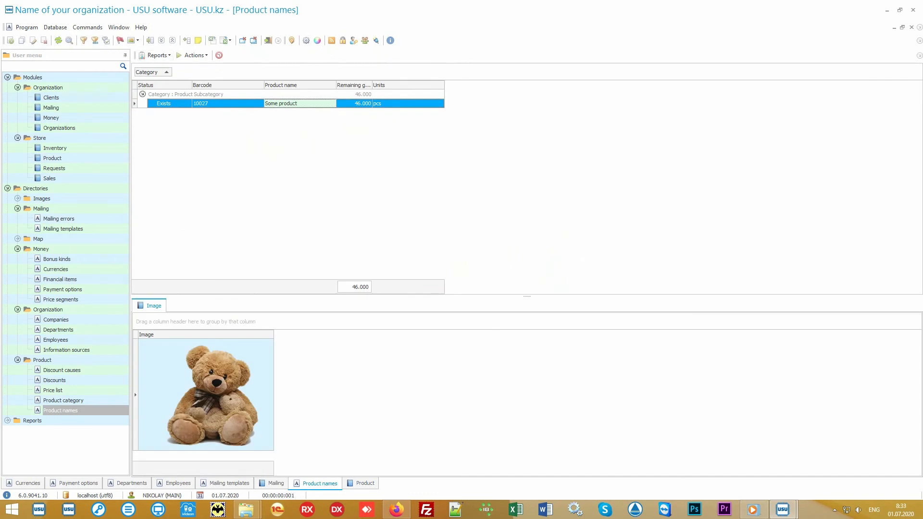
# Return to the Product module and compare the Main store receipt with the transfer from Main store to Branch 1
pyautogui.click(108, 159)
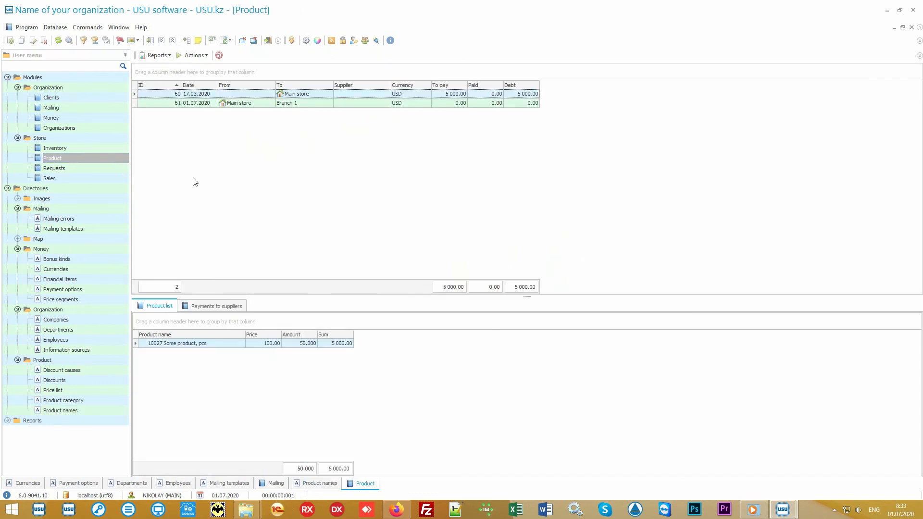
pyautogui.click(317, 95)
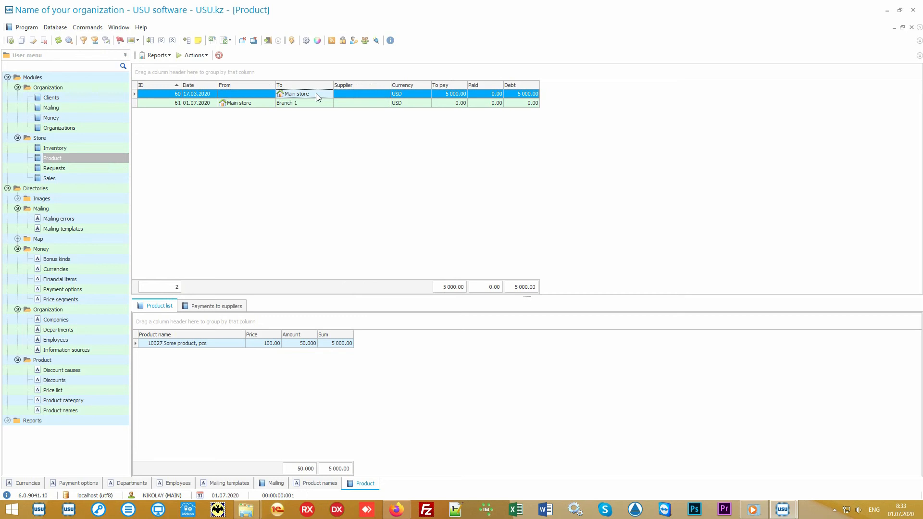
pyautogui.click(257, 106)
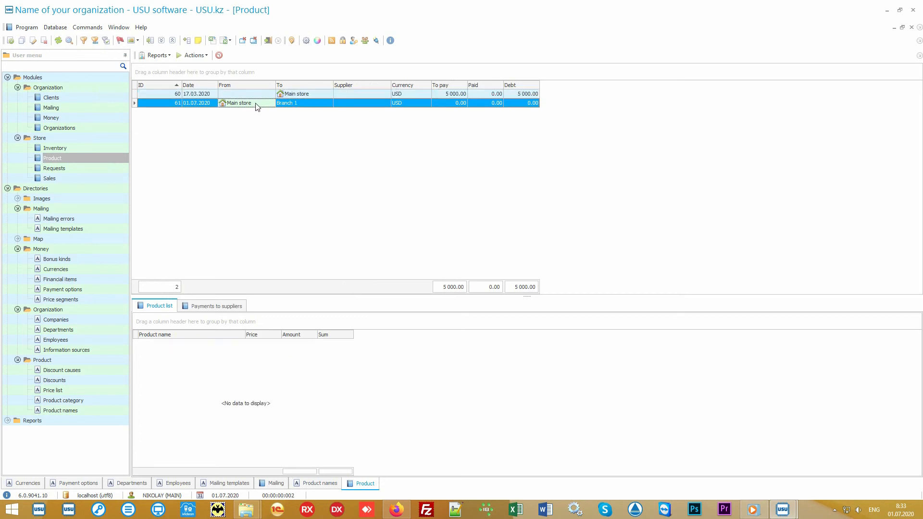
pyautogui.click(303, 102)
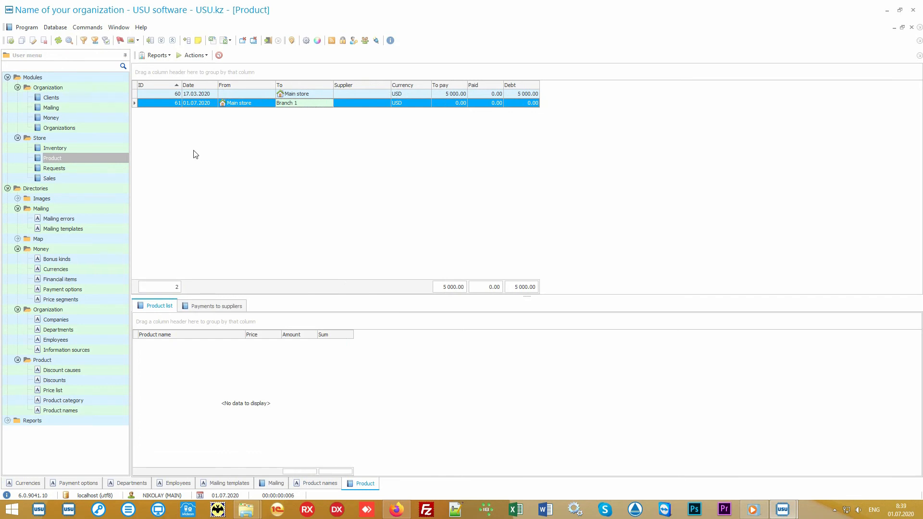
# Open the Sales module and search for sales with a sell date from 01.07.2020
pyautogui.click(92, 178)
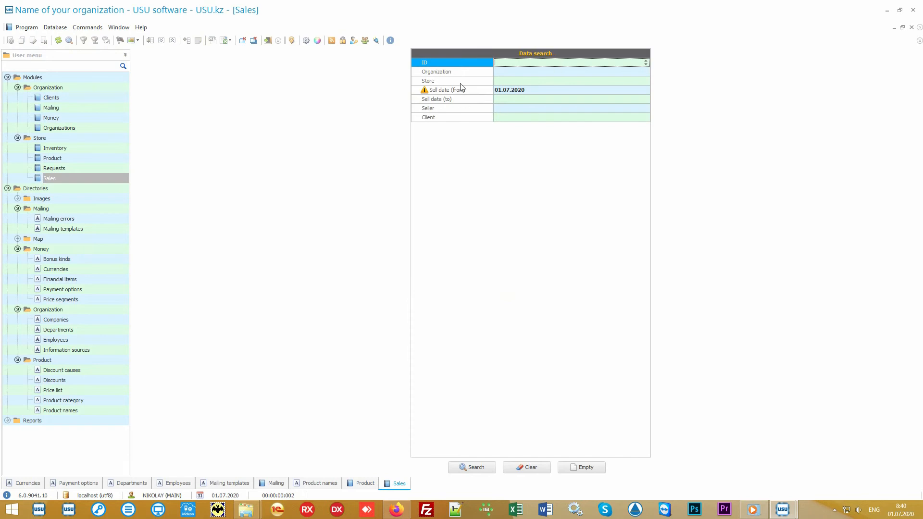
pyautogui.moveTo(467, 65)
pyautogui.mouseDown()
pyautogui.moveTo(462, 119)
pyautogui.moveTo(461, 61)
pyautogui.mouseUp()
pyautogui.click(480, 471)
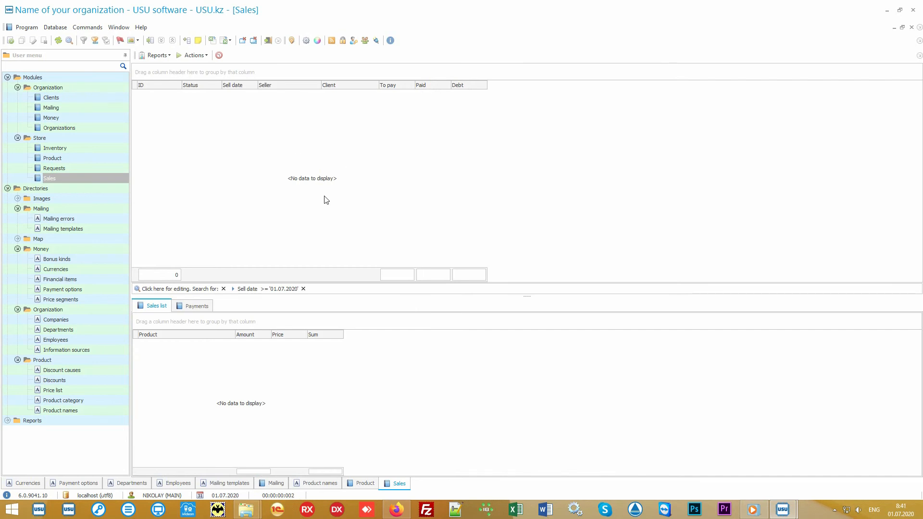
# Start a new sale and identify the client by entering the client's card number
pyautogui.click(195, 55)
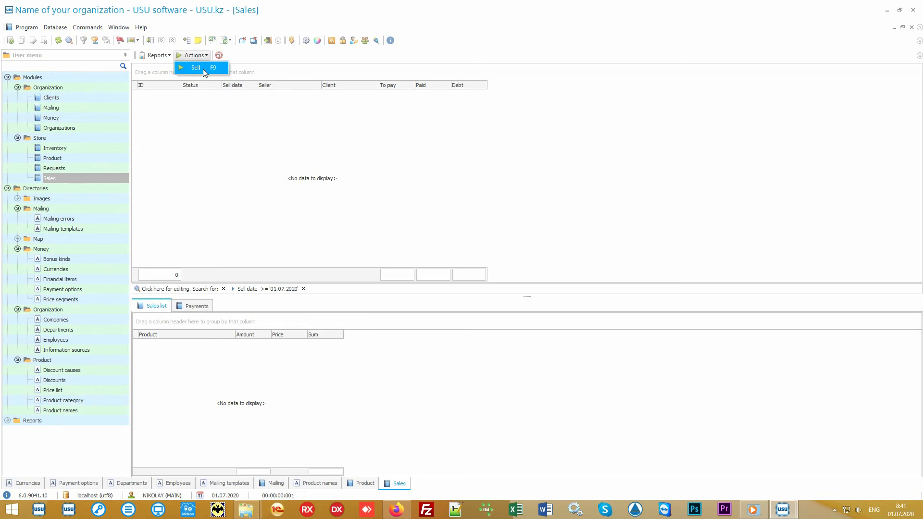
pyautogui.click(203, 68)
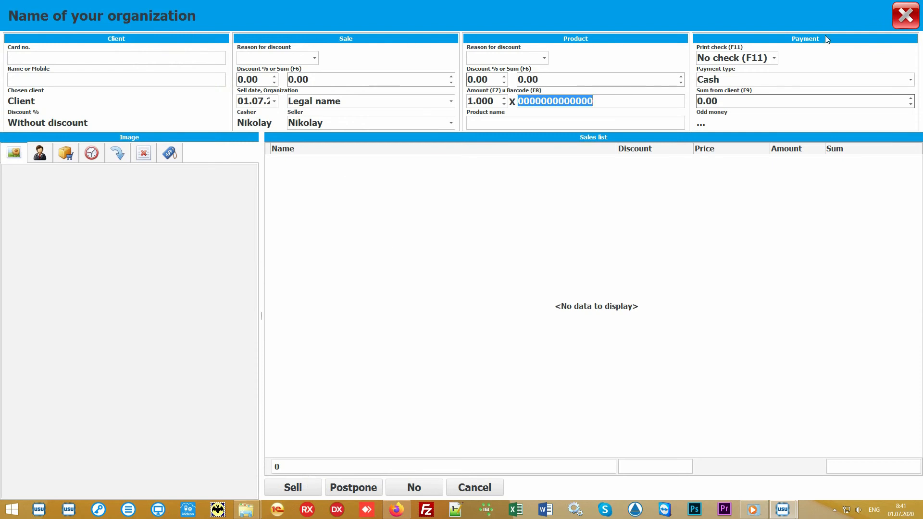
pyautogui.click(421, 241)
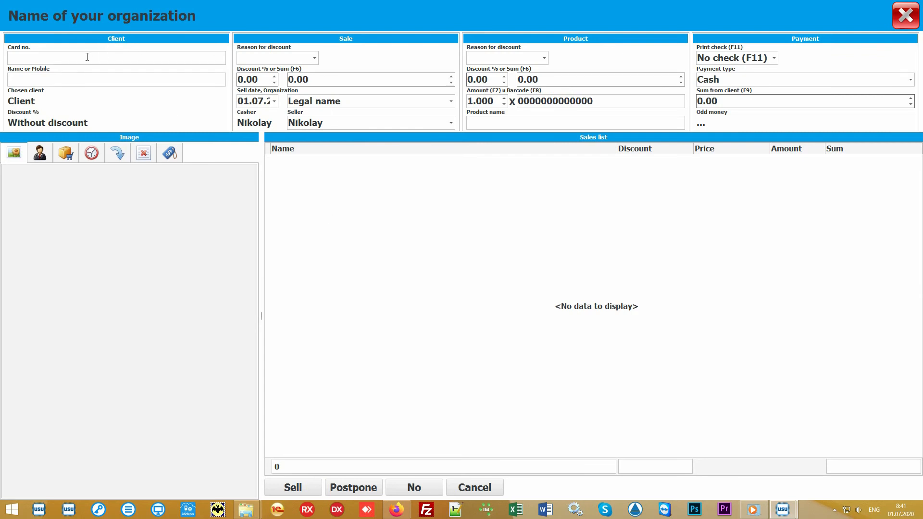
pyautogui.click(72, 57)
pyautogui.write('111')
pyautogui.press('Return')
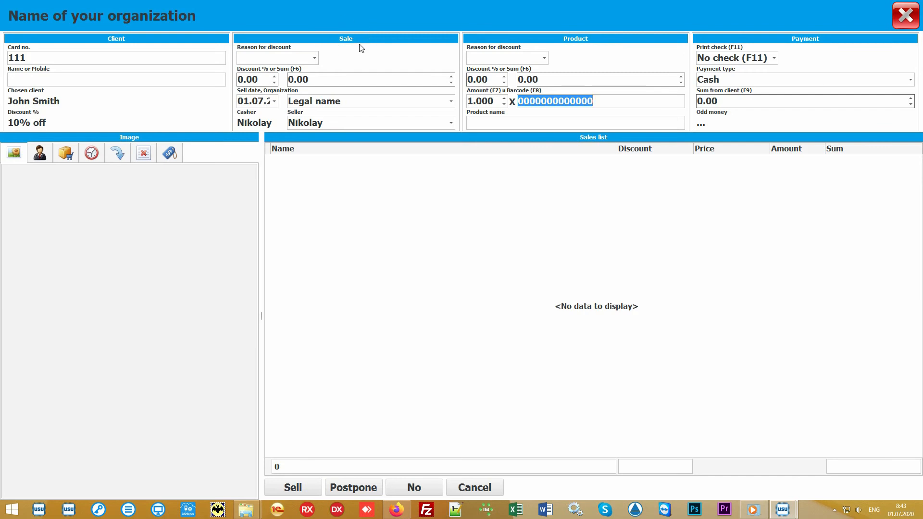
# Check the available organizations and sellers for the sale, keeping Legal name and the current seller
pyautogui.click(450, 103)
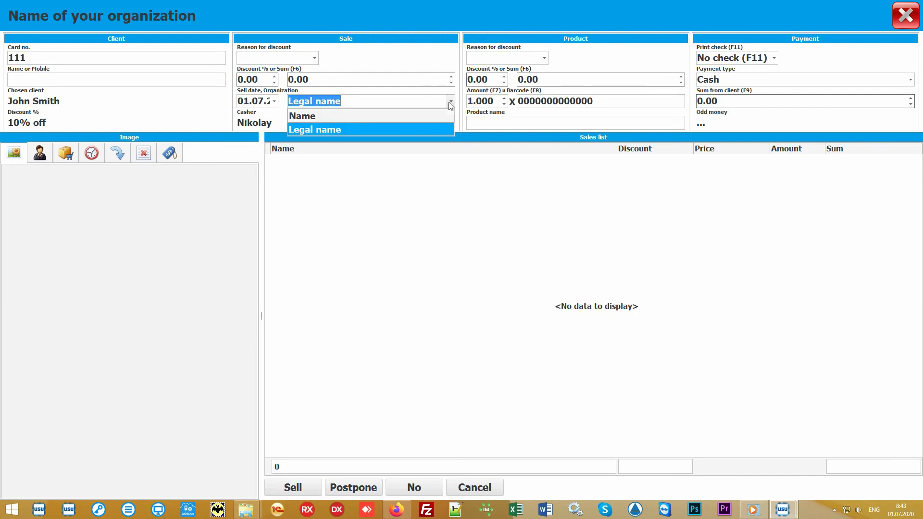
pyautogui.click(451, 104)
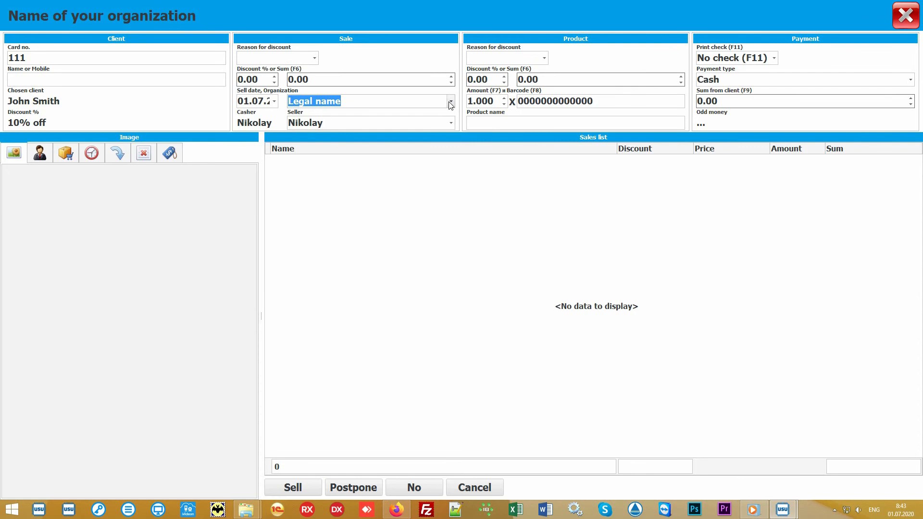
pyautogui.click(451, 123)
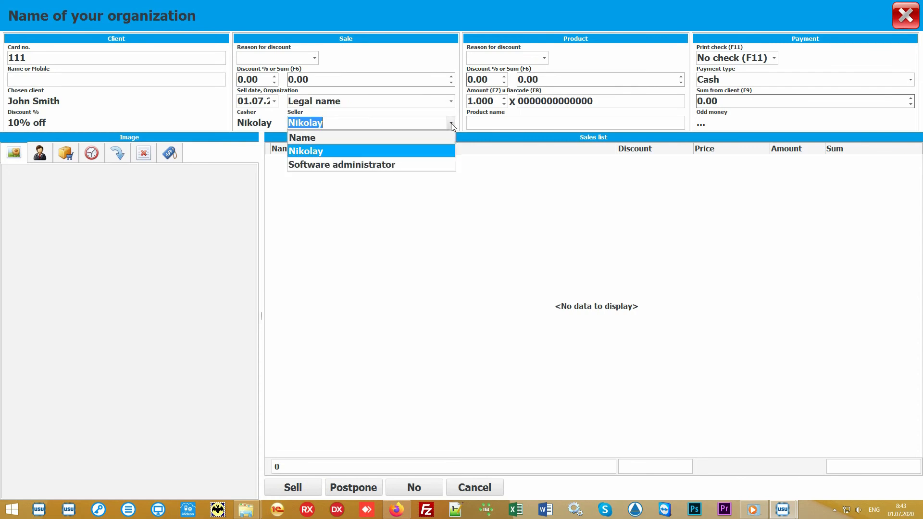
pyautogui.click(426, 151)
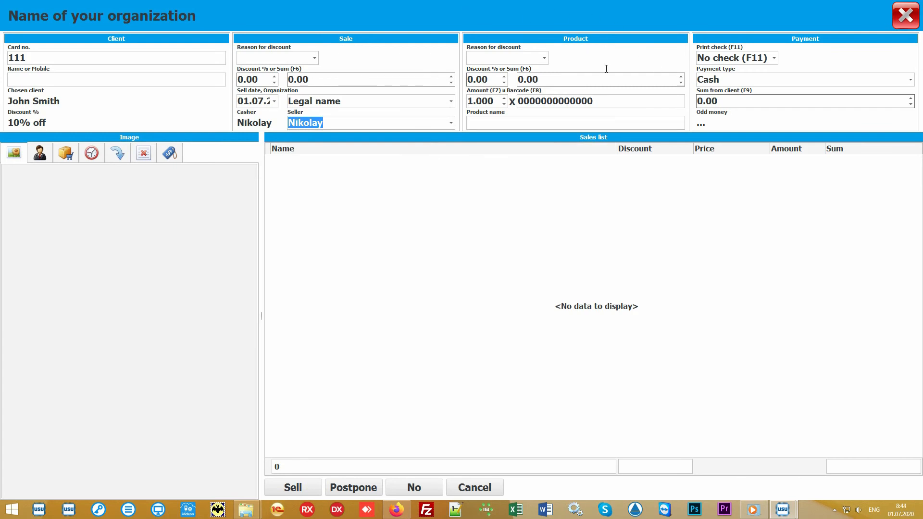
# Add one unit of the product with barcode 10027 to the sales list
pyautogui.click(619, 100)
pyautogui.write('100')
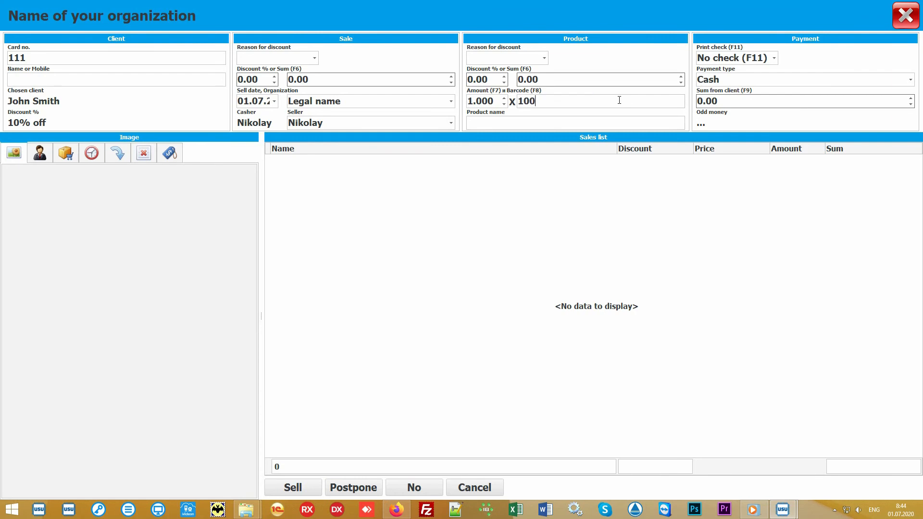
pyautogui.write('27')
pyautogui.press('Return')
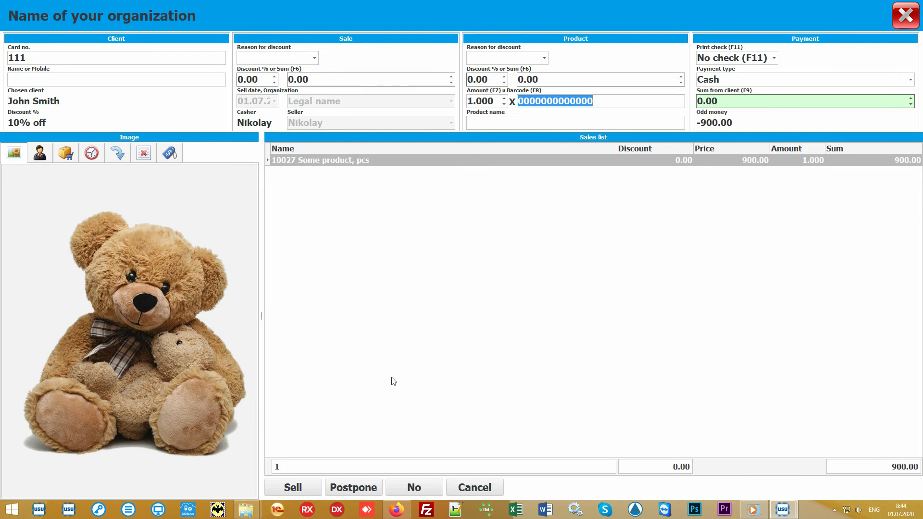
# Show the product selection list for the Main store beside the sales list
pyautogui.click(449, 311)
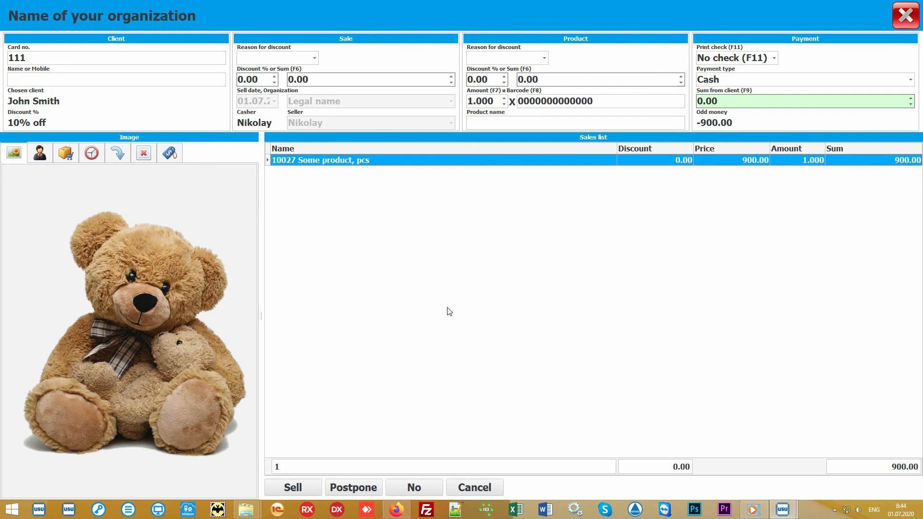
pyautogui.click(513, 120)
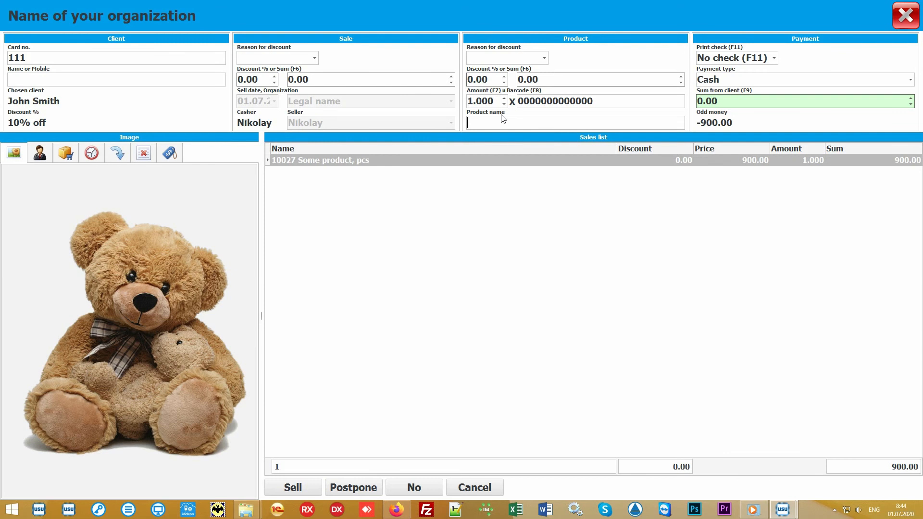
pyautogui.click(66, 153)
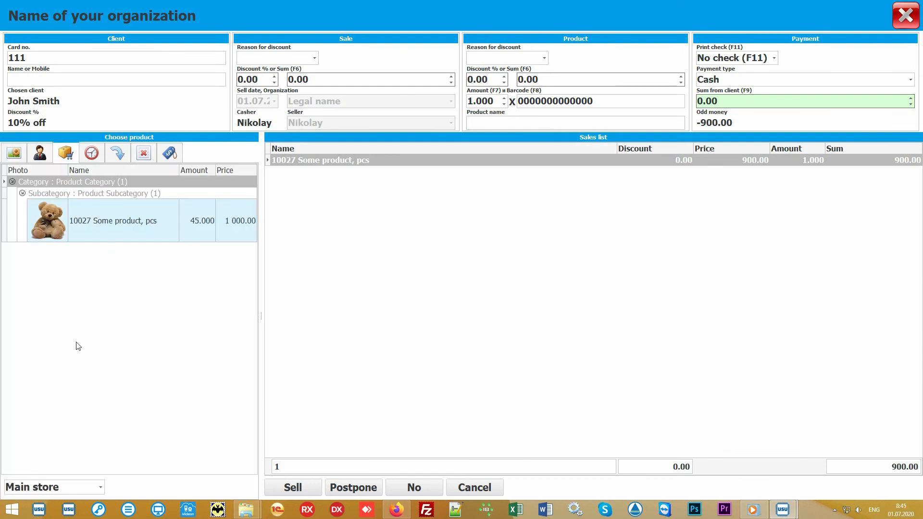
pyautogui.click(148, 313)
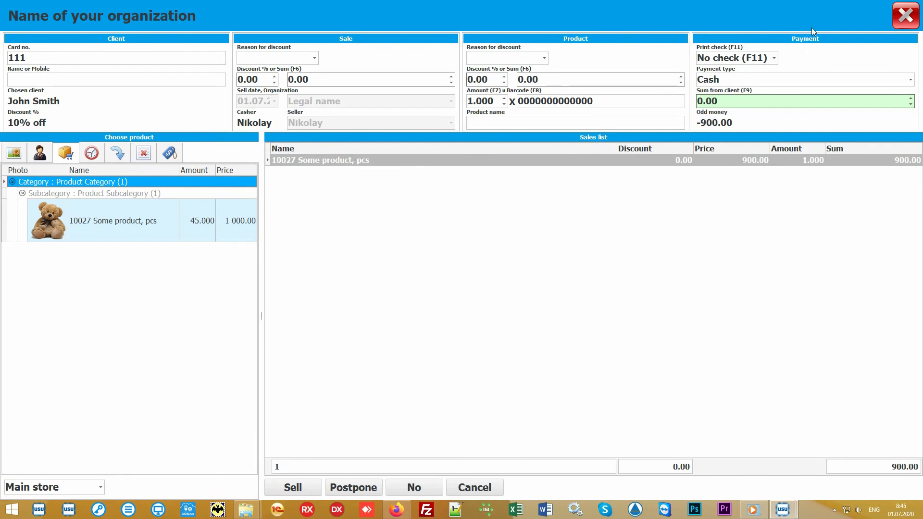
# Set the sum from the client to 1000, keeping Cash as the payment type and No check for printing
pyautogui.click(757, 102)
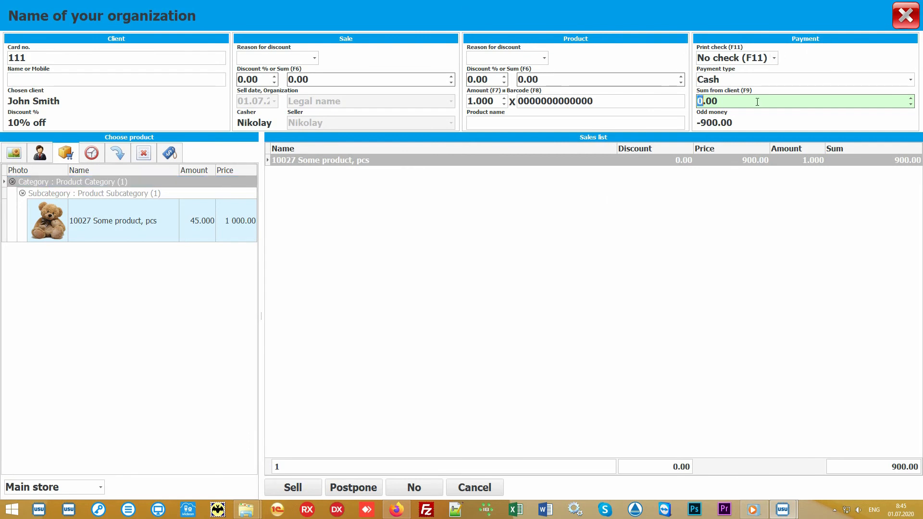
pyautogui.write('1000')
pyautogui.click(912, 81)
pyautogui.click(911, 81)
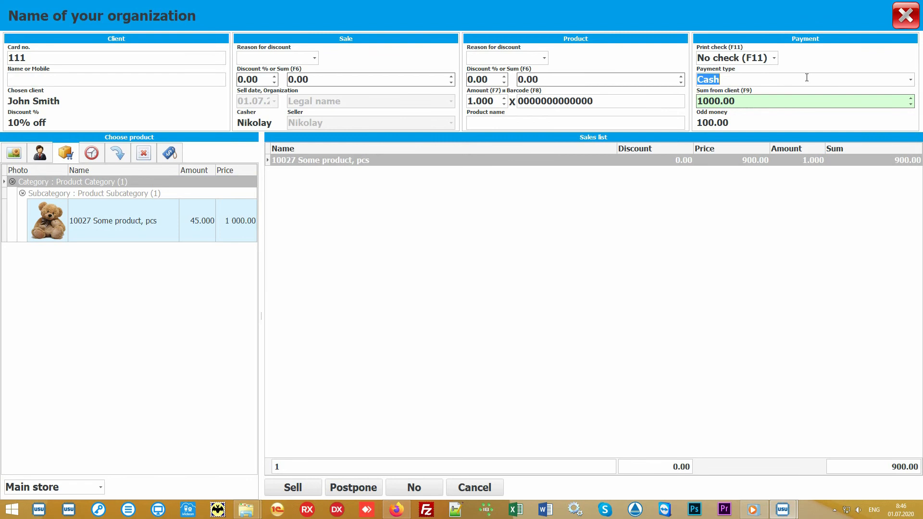
pyautogui.click(774, 58)
pyautogui.click(774, 58)
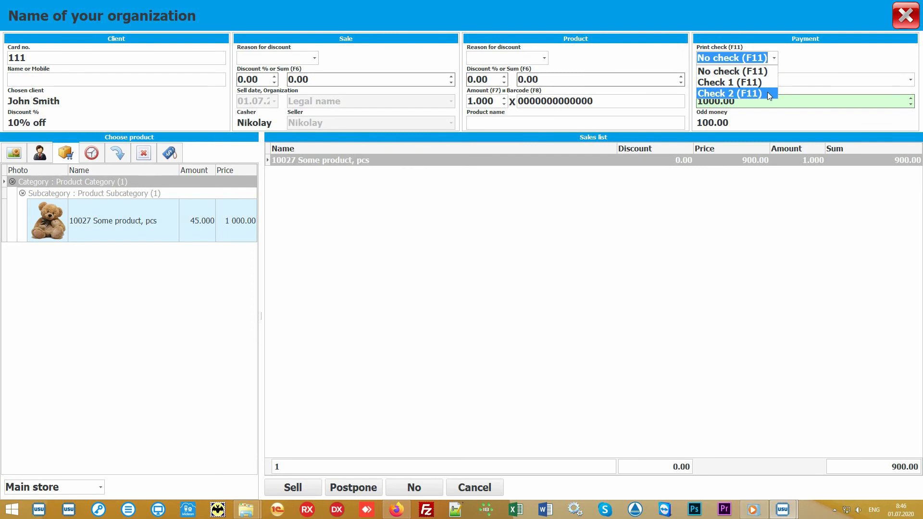
pyautogui.click(778, 61)
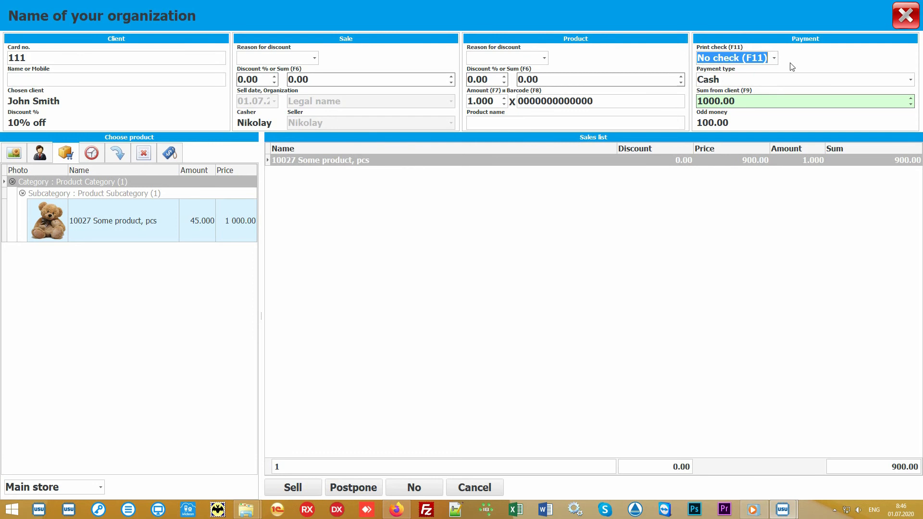
pyautogui.click(463, 277)
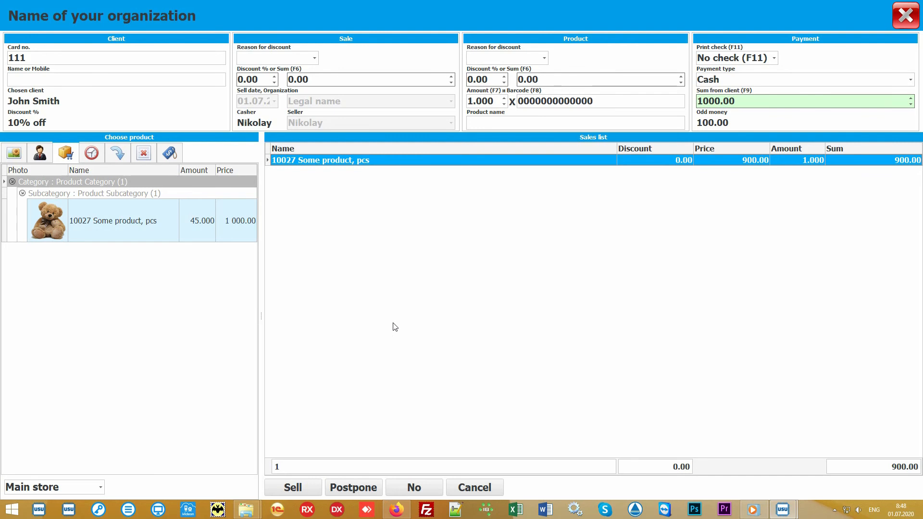
# Complete the sale and close the sales window
pyautogui.click(295, 488)
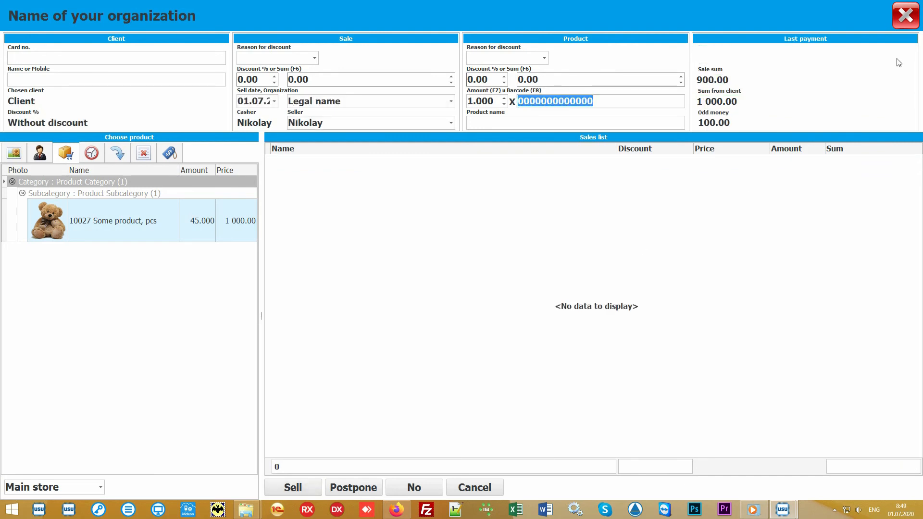
pyautogui.click(907, 22)
# Generate the Check report for the new sale and close it after viewing
pyautogui.click(335, 94)
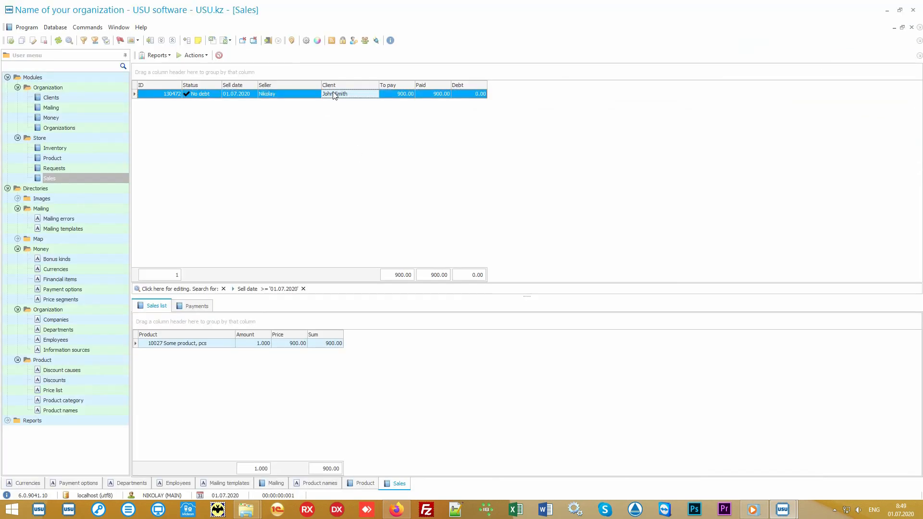
pyautogui.click(159, 56)
pyautogui.click(176, 66)
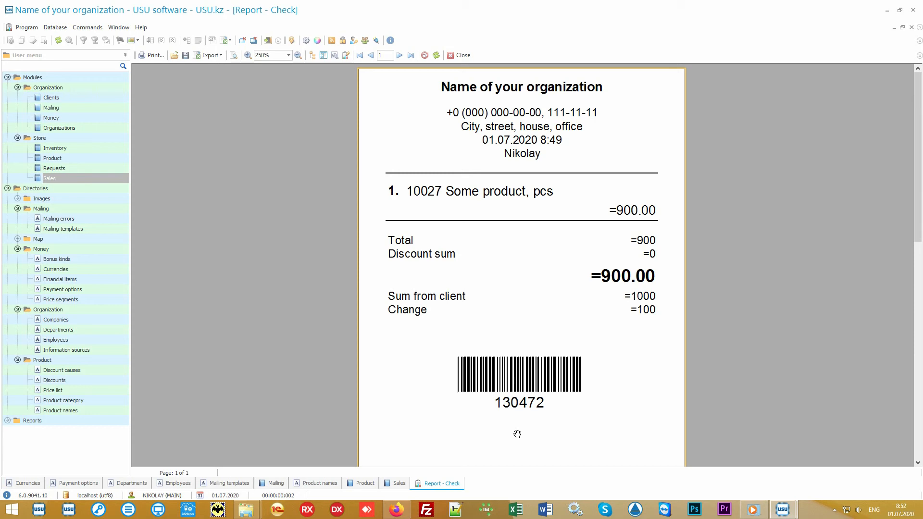
pyautogui.click(462, 55)
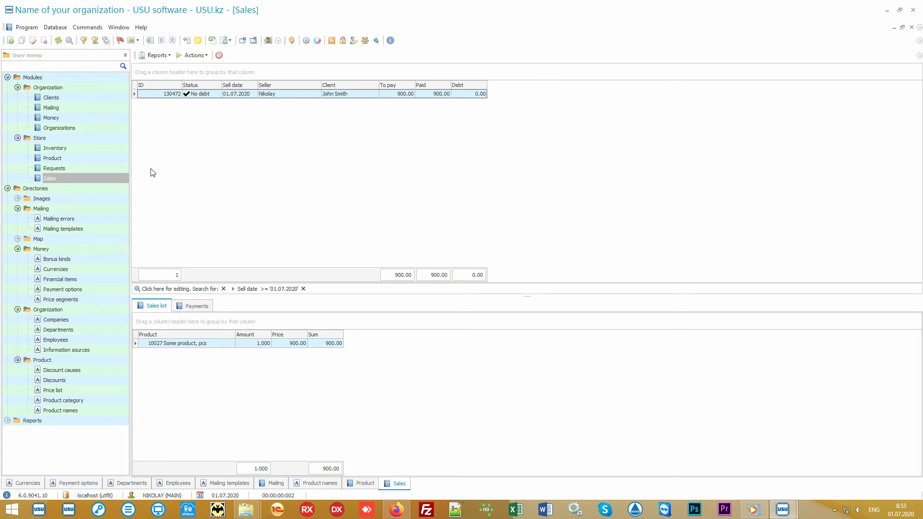
# Open the Inventory module and compare the planned, actual and difference amounts for Some product in the Main store
pyautogui.click(103, 149)
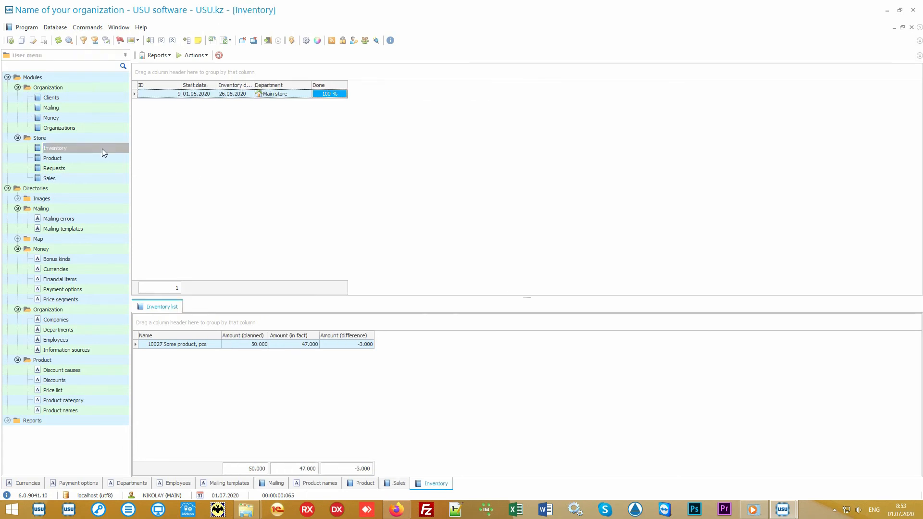
pyautogui.click(306, 96)
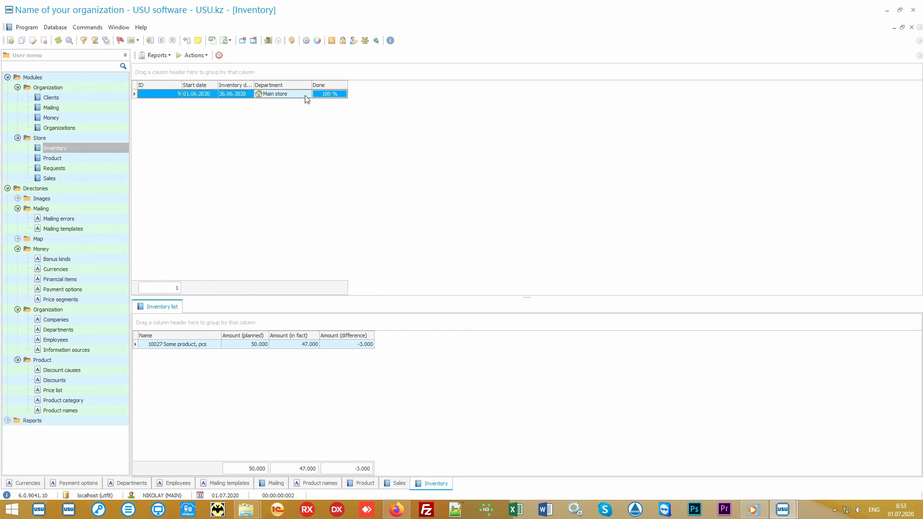
pyautogui.click(209, 348)
pyautogui.click(234, 344)
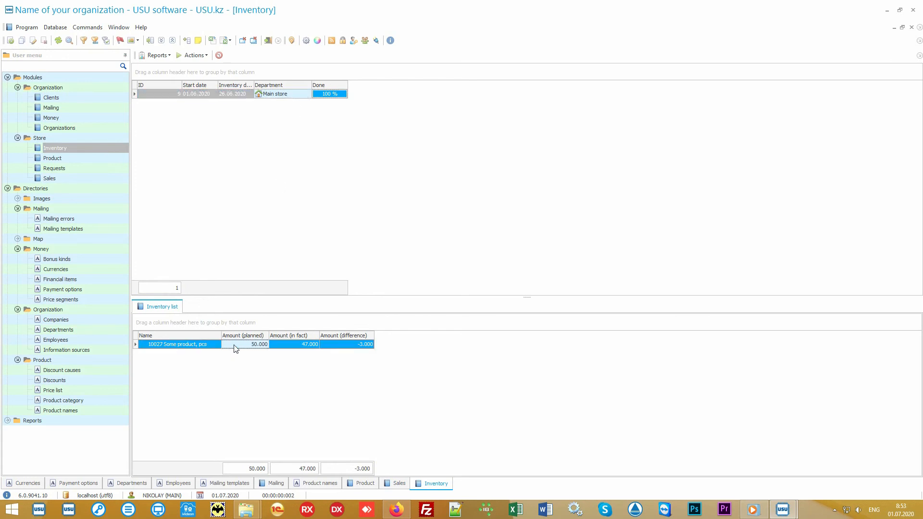
pyautogui.click(284, 346)
pyautogui.click(338, 345)
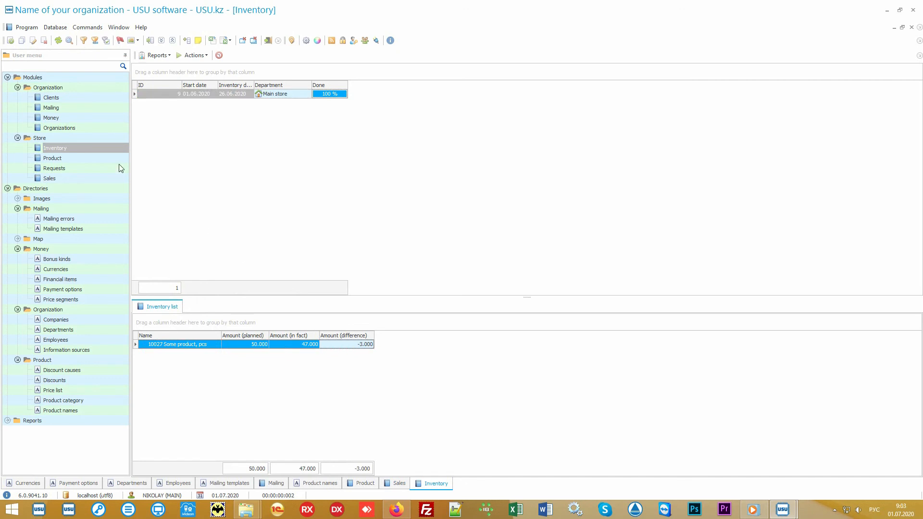
# Open the Clients module to view the client list
pyautogui.click(70, 99)
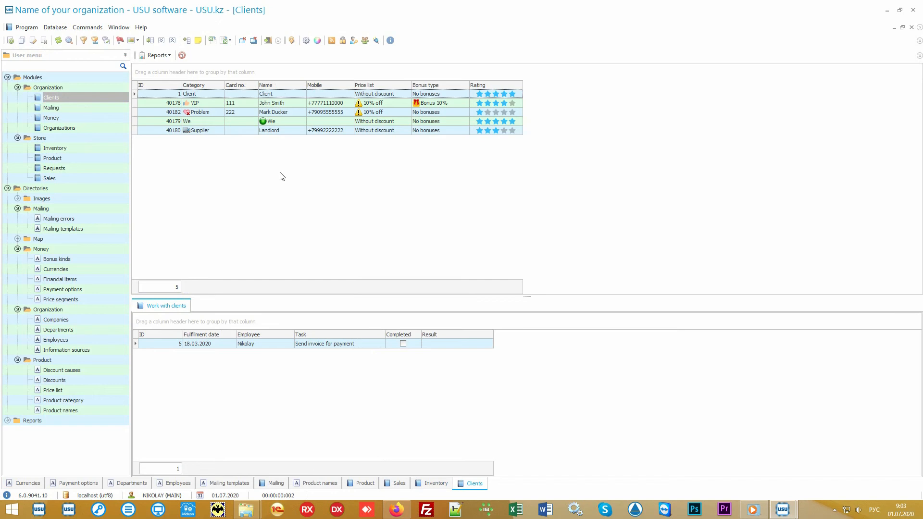
pyautogui.hotkey('alt', 'shift')
pyautogui.click(92, 179)
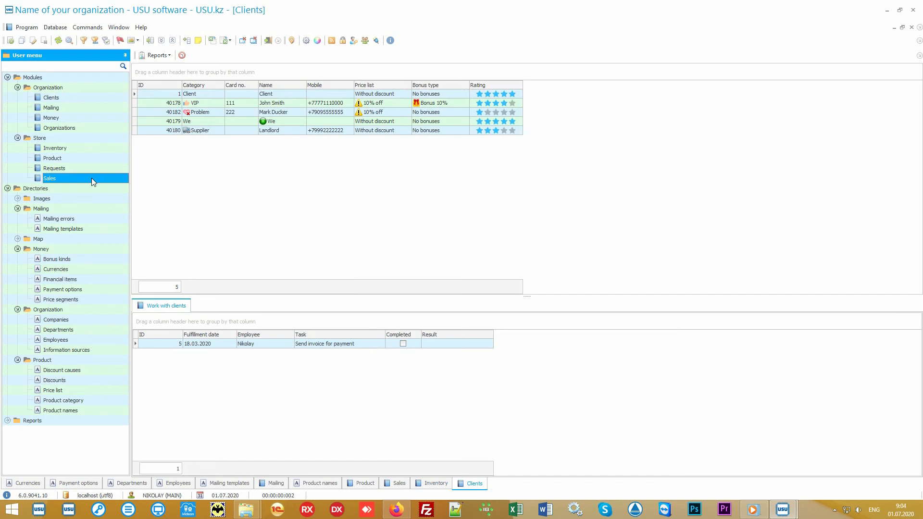
pyautogui.click(89, 99)
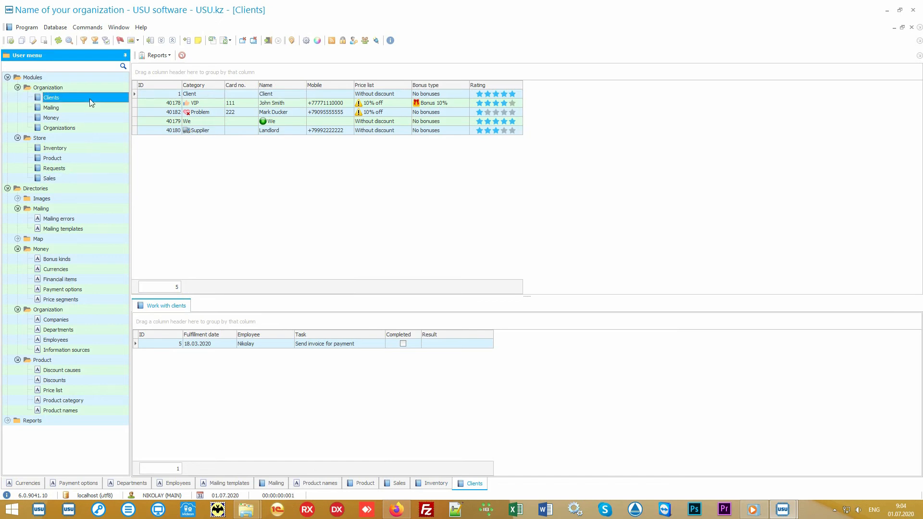
pyautogui.click(273, 204)
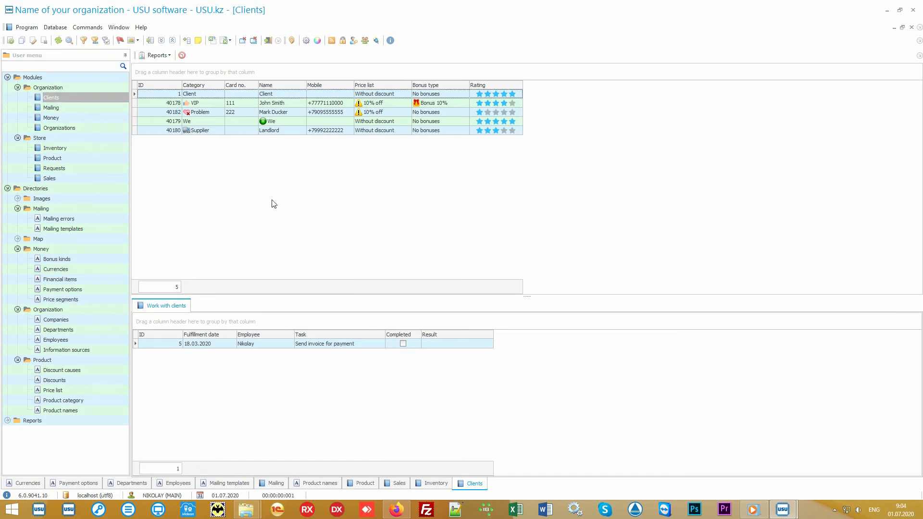
# Review the VIP, Problem and Supplier clients with their tasks, and check the price list of the default client
pyautogui.click(212, 105)
pyautogui.click(214, 117)
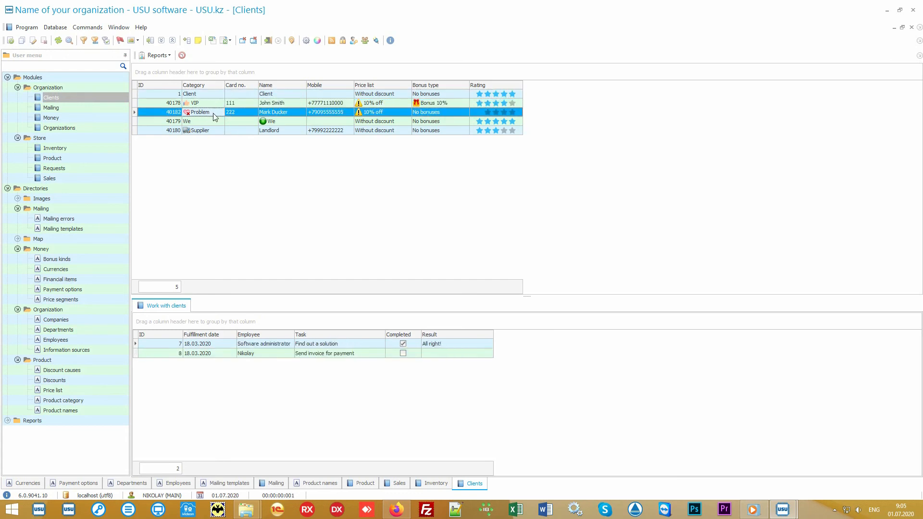
pyautogui.click(212, 131)
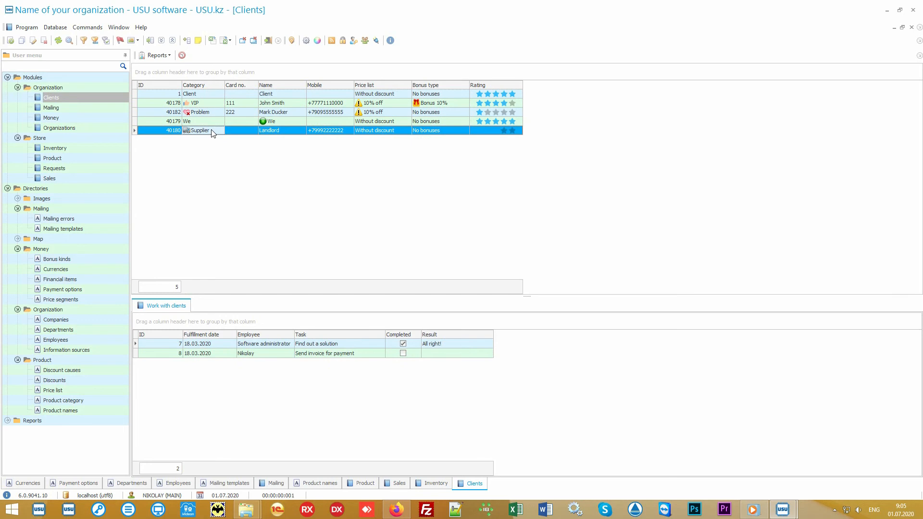
pyautogui.click(215, 102)
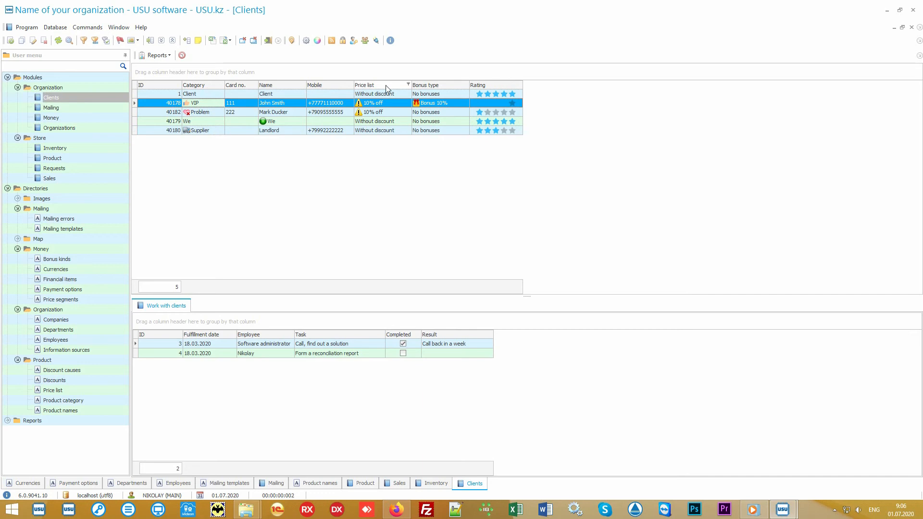
pyautogui.click(397, 96)
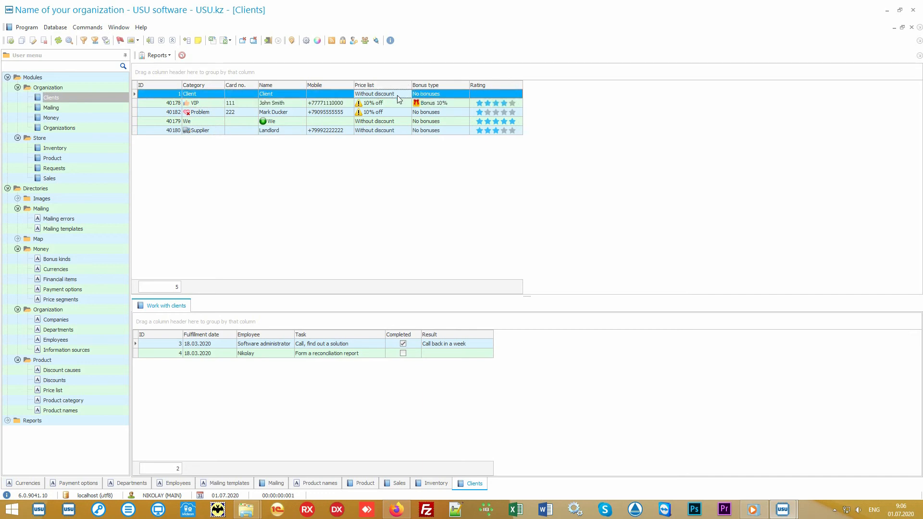
# Add the hidden Information source column to the client list after the Rating column
pyautogui.click(396, 103)
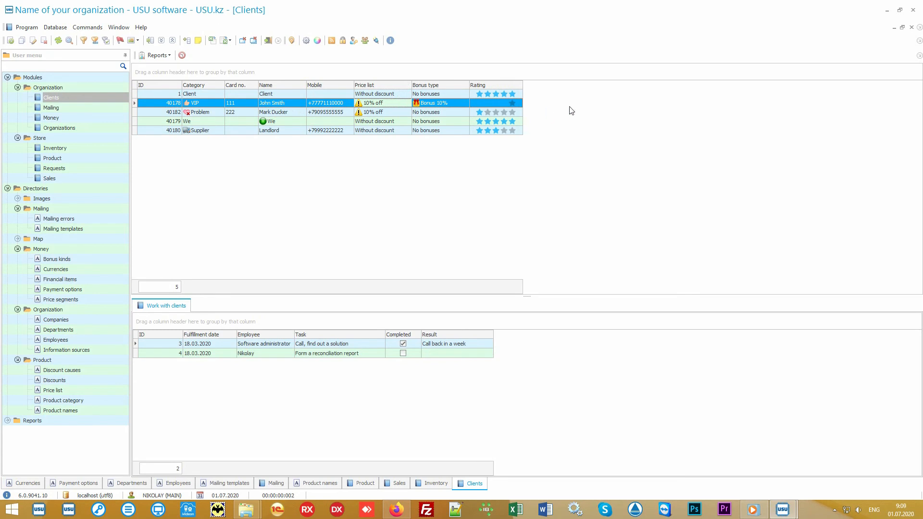
pyautogui.rightClick(576, 104)
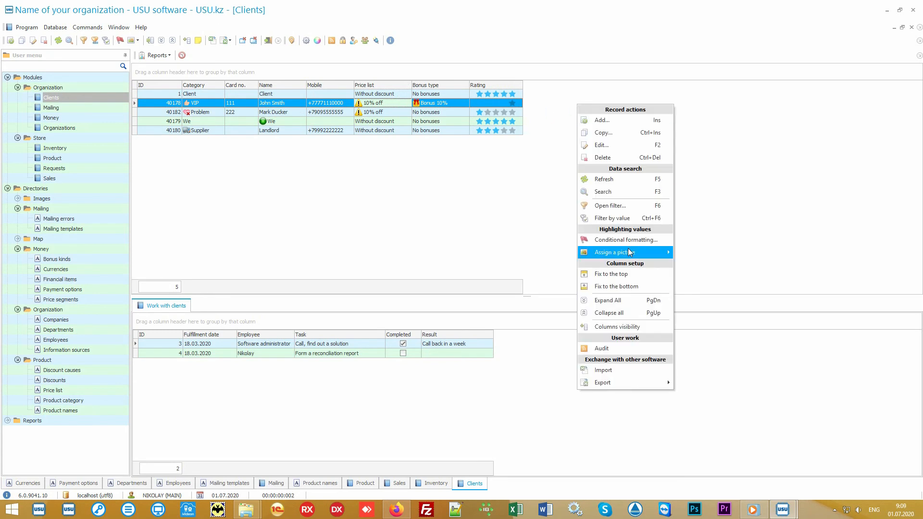
pyautogui.click(641, 325)
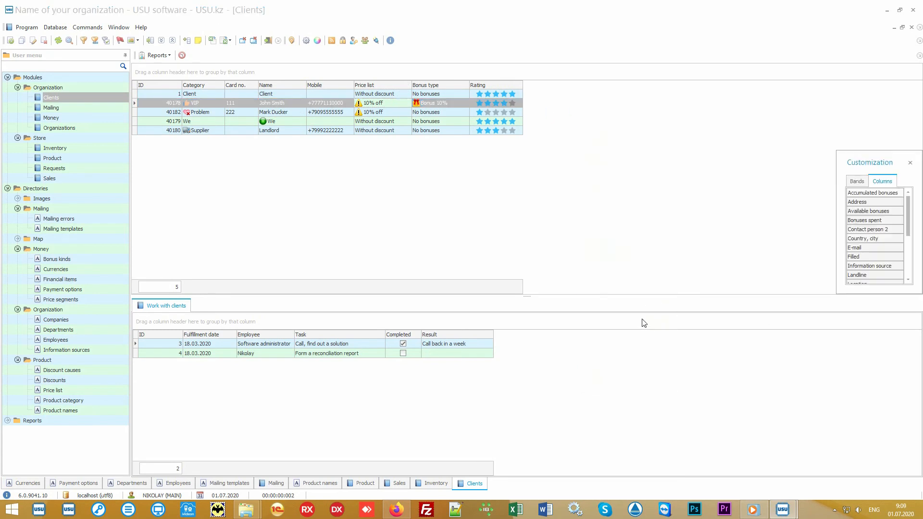
pyautogui.moveTo(838, 295); pyautogui.dragTo(712, 440)
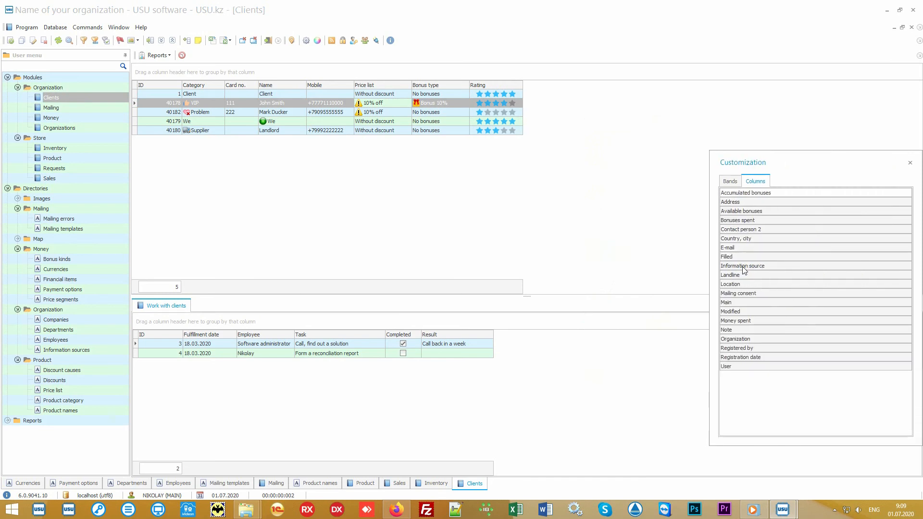
pyautogui.moveTo(744, 267); pyautogui.dragTo(521, 86)
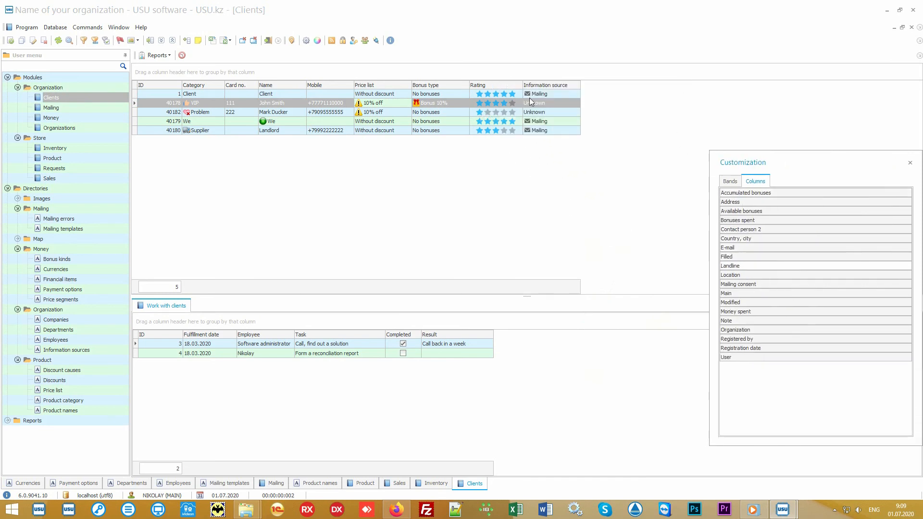
pyautogui.click(910, 163)
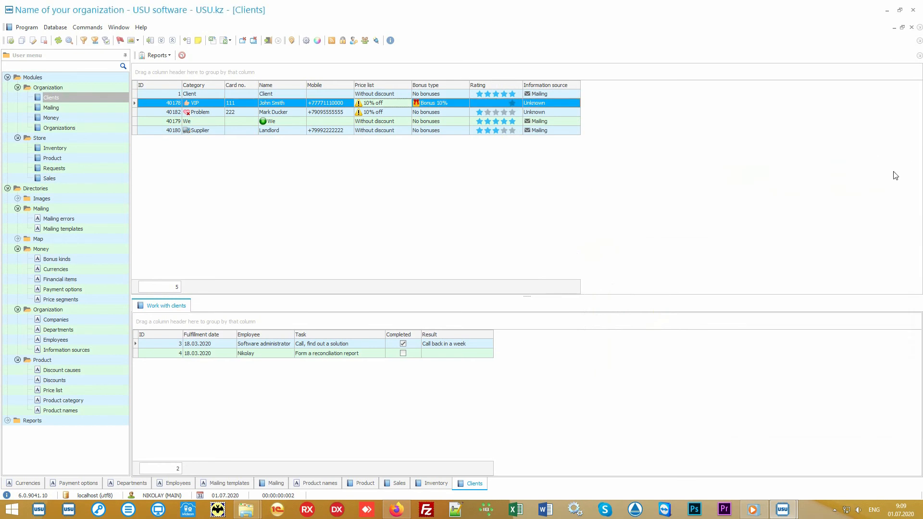
# Check the information source of the default and VIP clients, and the VIP client's bonus type
pyautogui.click(571, 94)
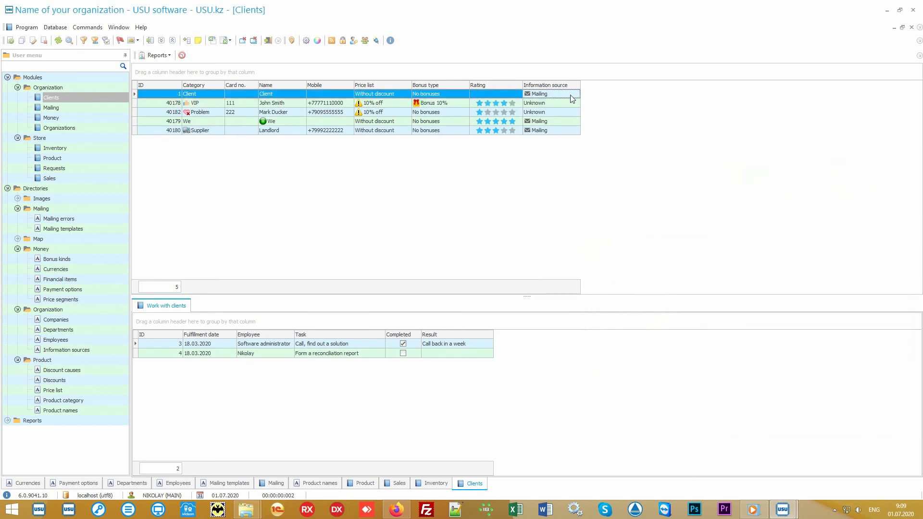
pyautogui.click(569, 103)
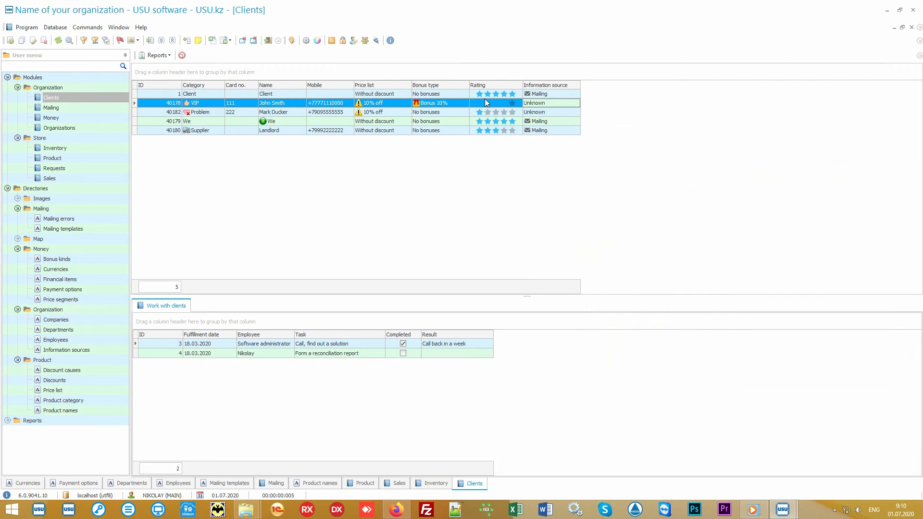
pyautogui.click(455, 103)
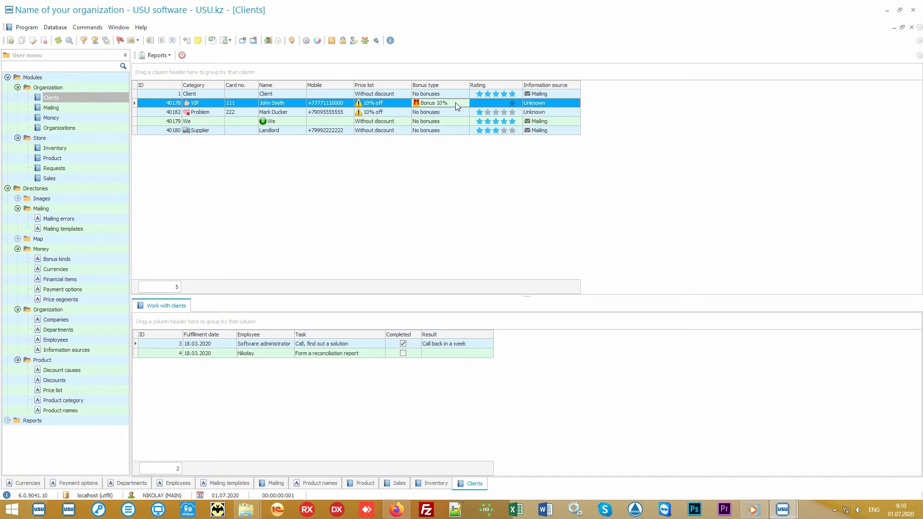
# Generate the Mailing report for clients with mailing consent, then view its mailing recipients and sending options without creating a mailing list
pyautogui.click(8, 189)
pyautogui.click(7, 198)
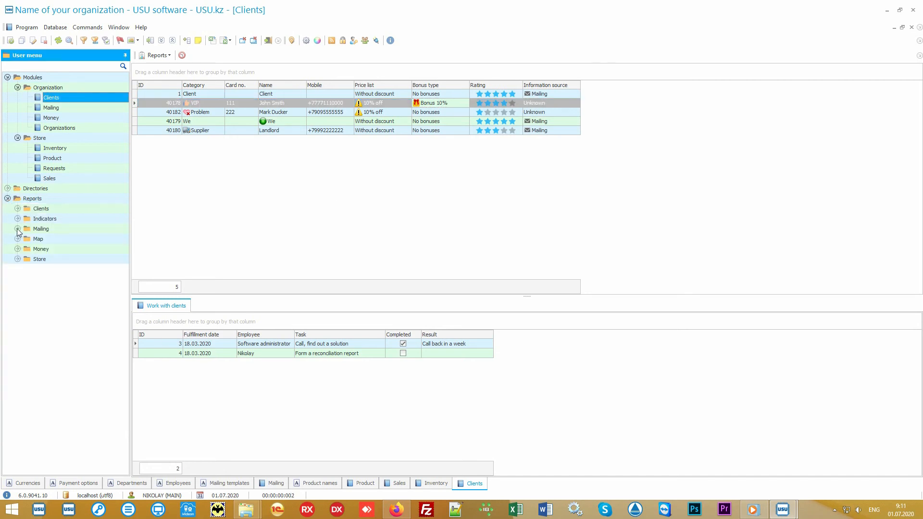
pyautogui.click(17, 229)
pyautogui.doubleClick(51, 239)
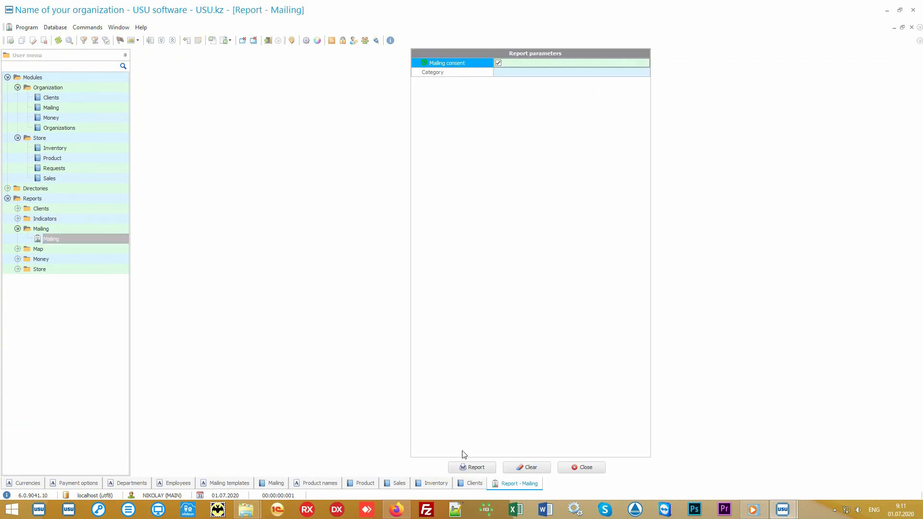
pyautogui.click(467, 467)
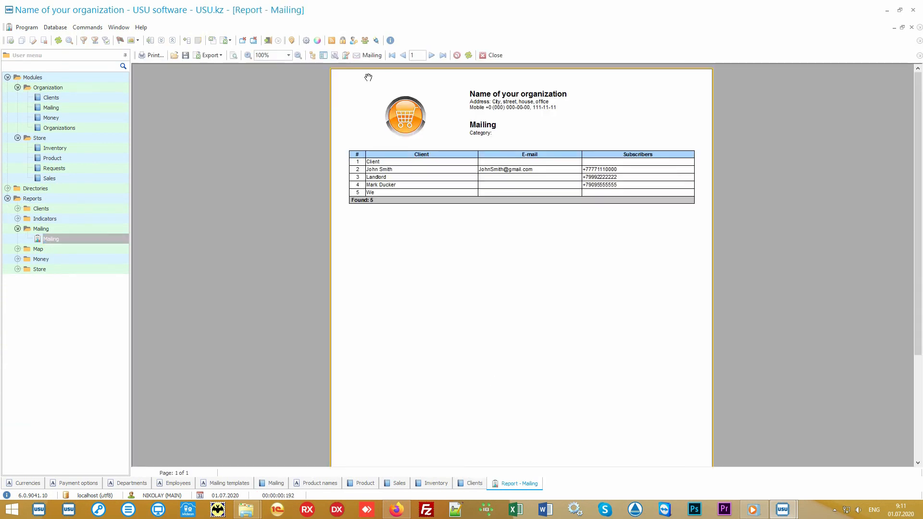
pyautogui.click(370, 56)
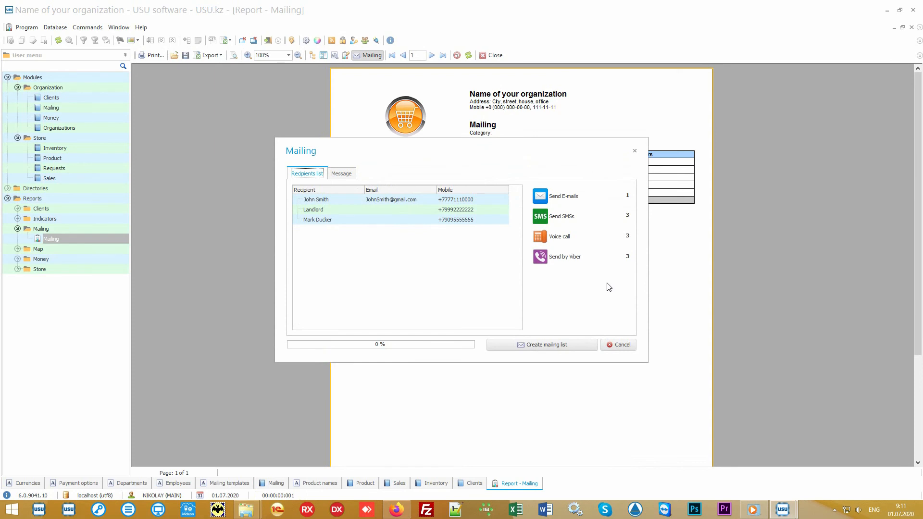
pyautogui.click(620, 345)
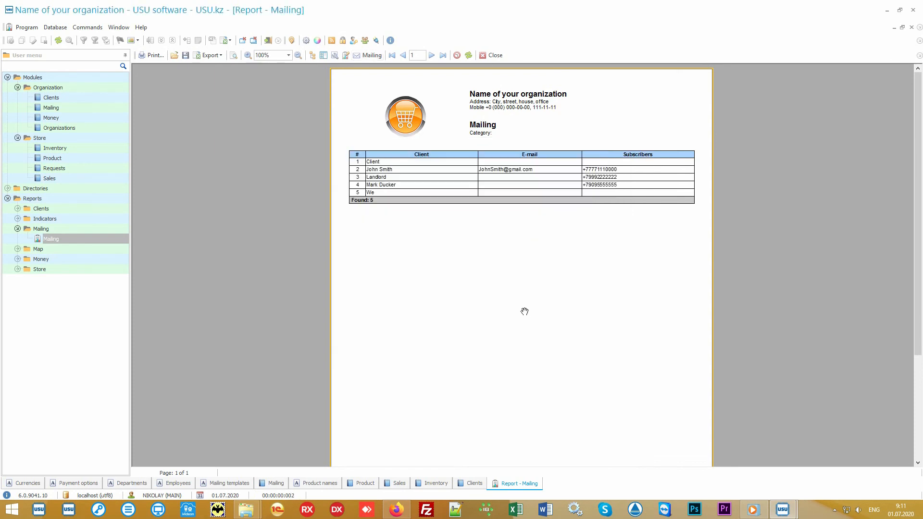
# Generate the Salary report from the Money reports for 01.01.2010 to 31.12.2020, covering all employees
pyautogui.click(98, 260)
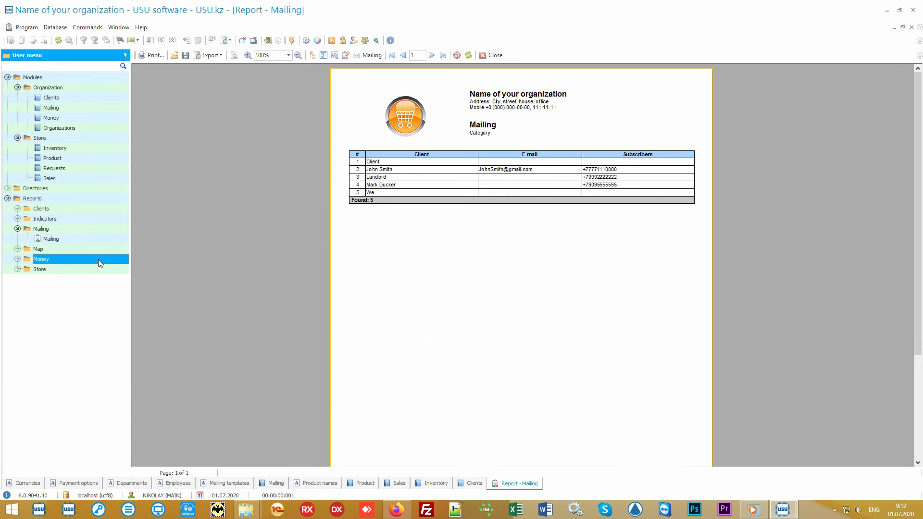
pyautogui.doubleClick(97, 259)
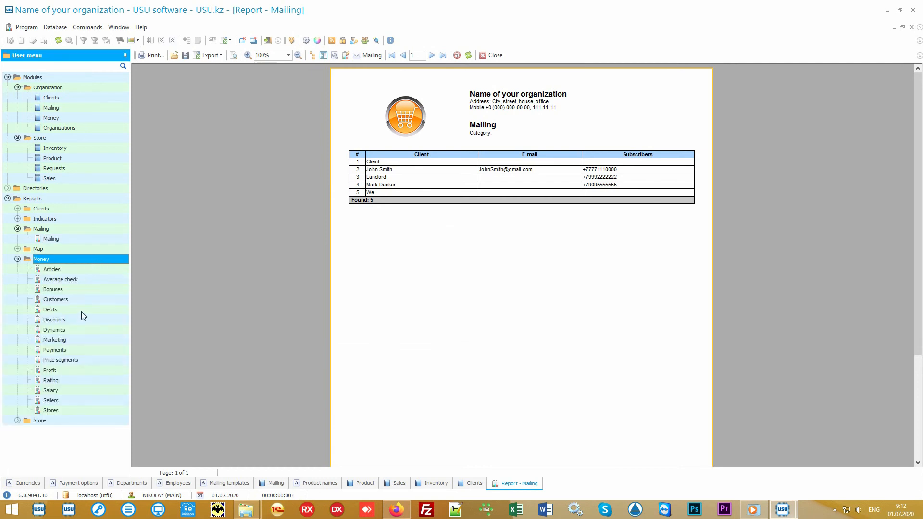
pyautogui.doubleClick(68, 390)
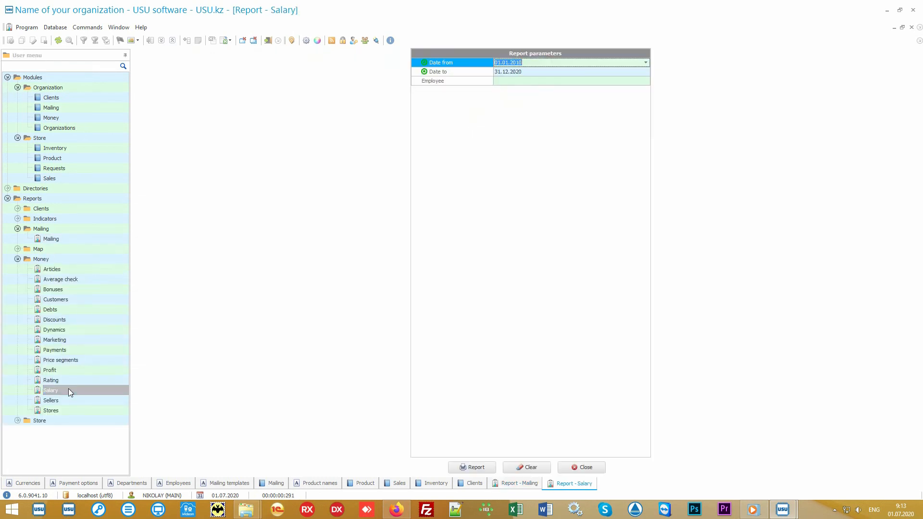
pyautogui.click(471, 468)
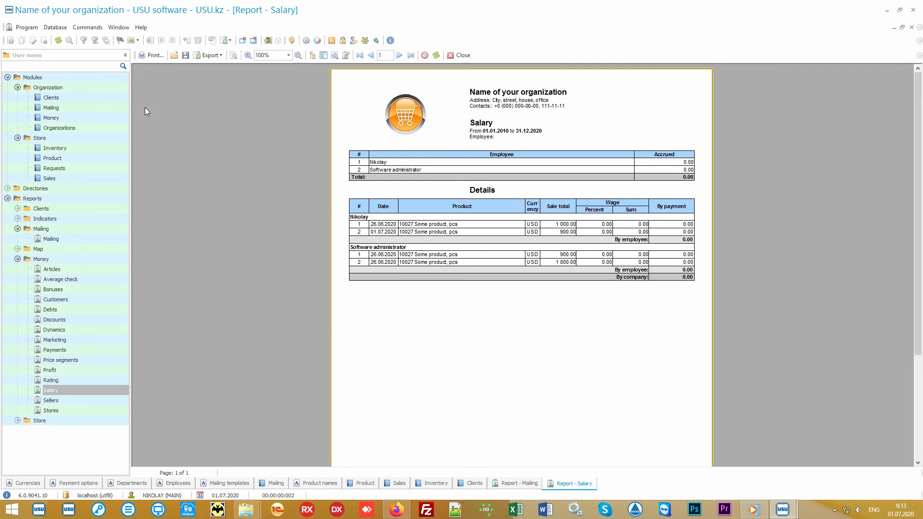
# Return to the client list and collapse the Modules group and the Mailing and Money report groups
pyautogui.click(79, 97)
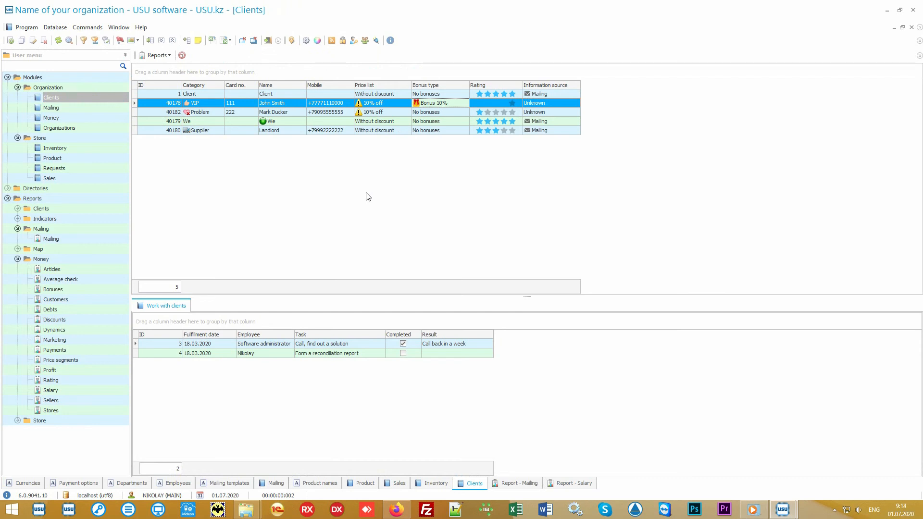
pyautogui.click(17, 78)
pyautogui.click(8, 77)
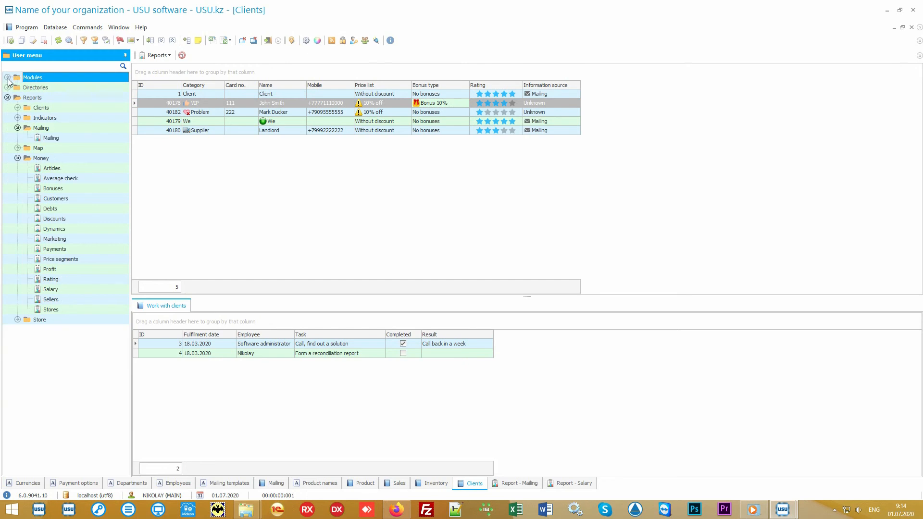
pyautogui.click(43, 128)
pyautogui.click(17, 128)
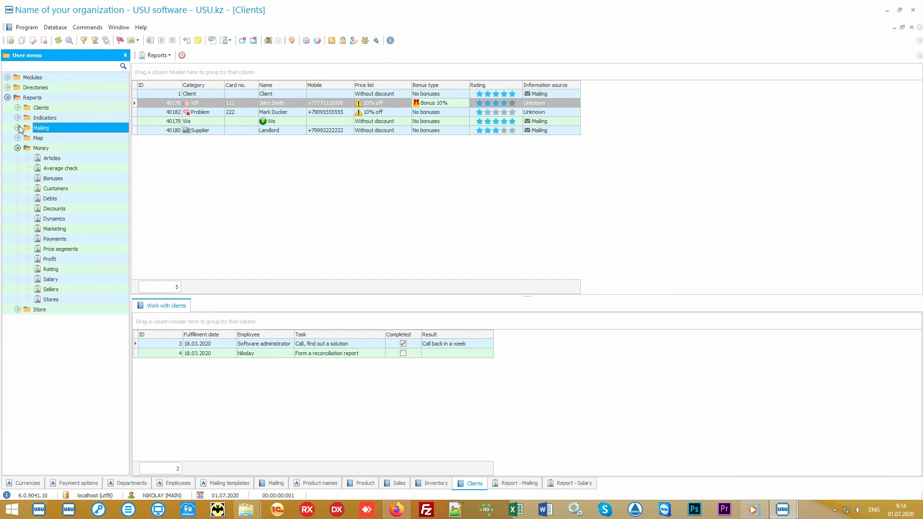
pyautogui.click(29, 148)
pyautogui.click(18, 148)
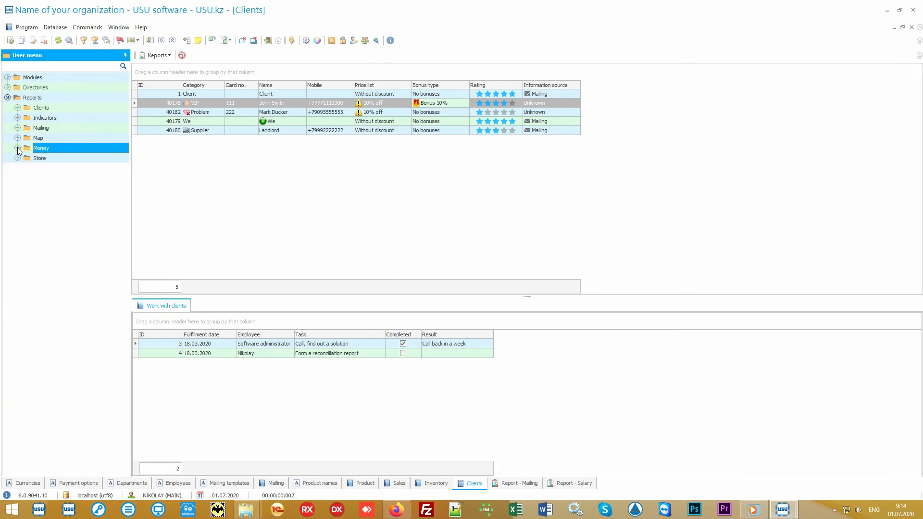
# Generate the Popularity report from the Store reports for 01.01.2010 to 31.12.2020
pyautogui.doubleClick(48, 159)
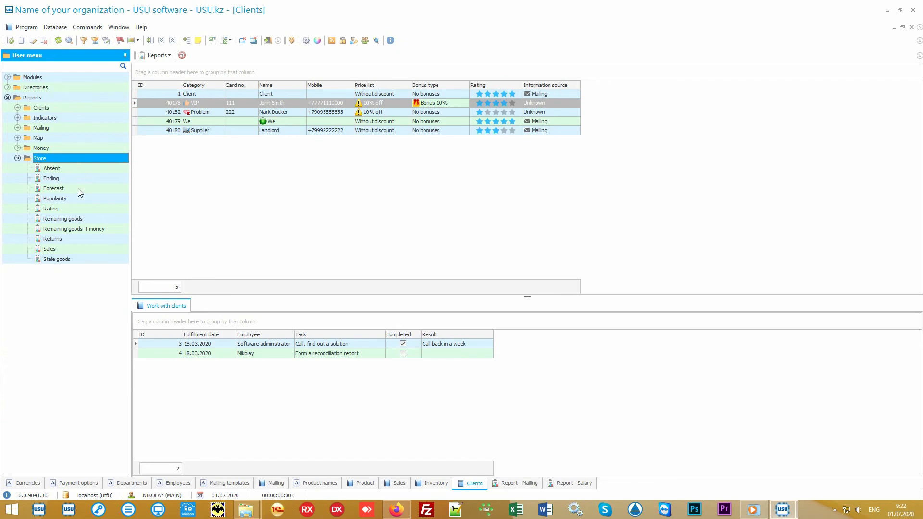
pyautogui.doubleClick(55, 199)
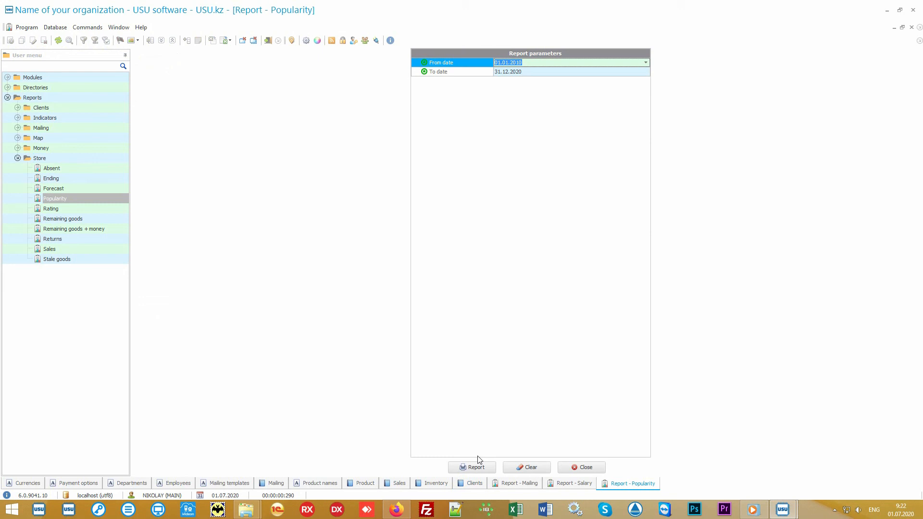
pyautogui.click(479, 467)
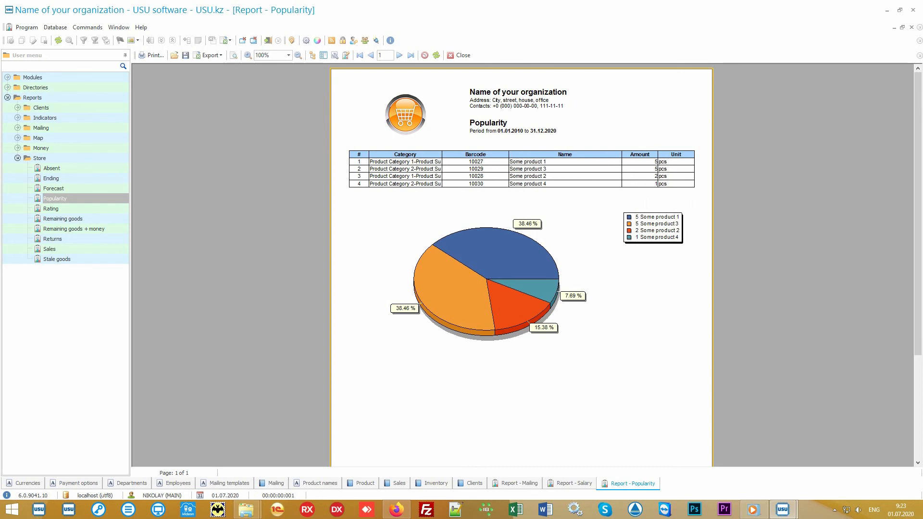
# Generate the store Rating report for 01.01.2010 to 31.12.2020 and compare it with the Popularity report
pyautogui.doubleClick(91, 209)
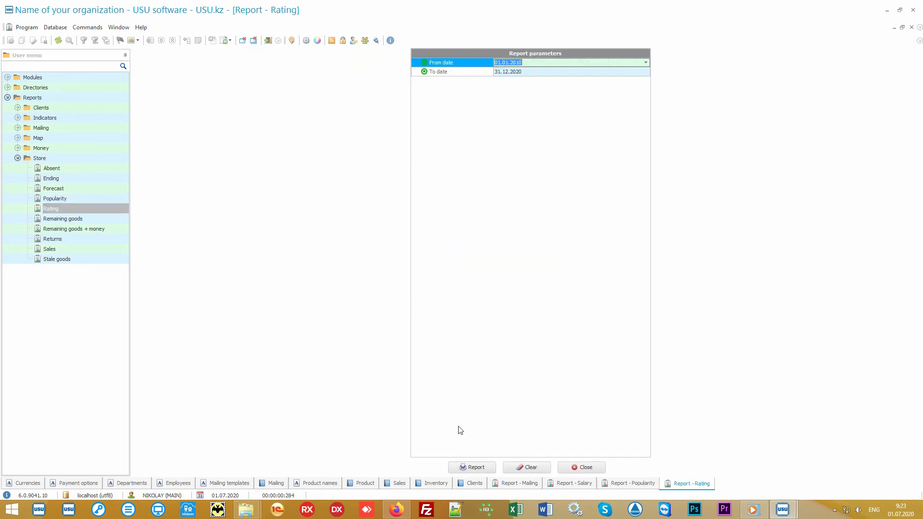
pyautogui.click(472, 467)
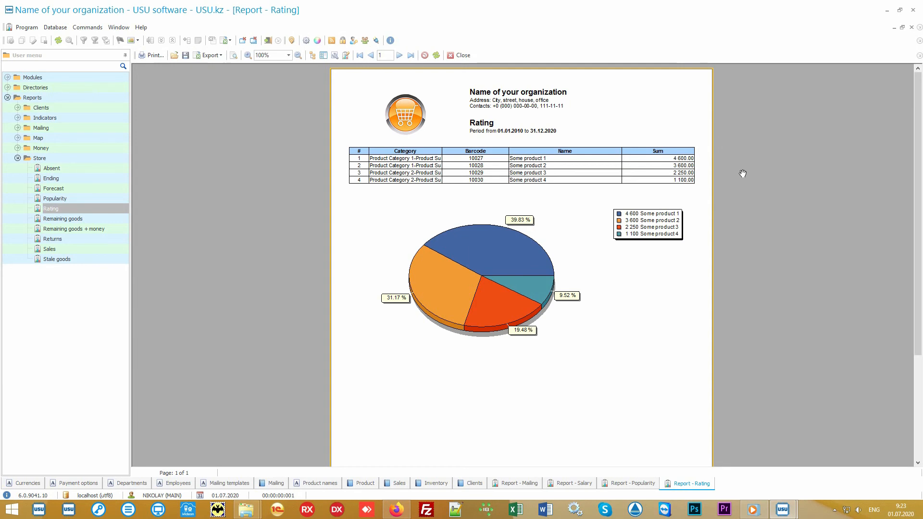
pyautogui.click(626, 484)
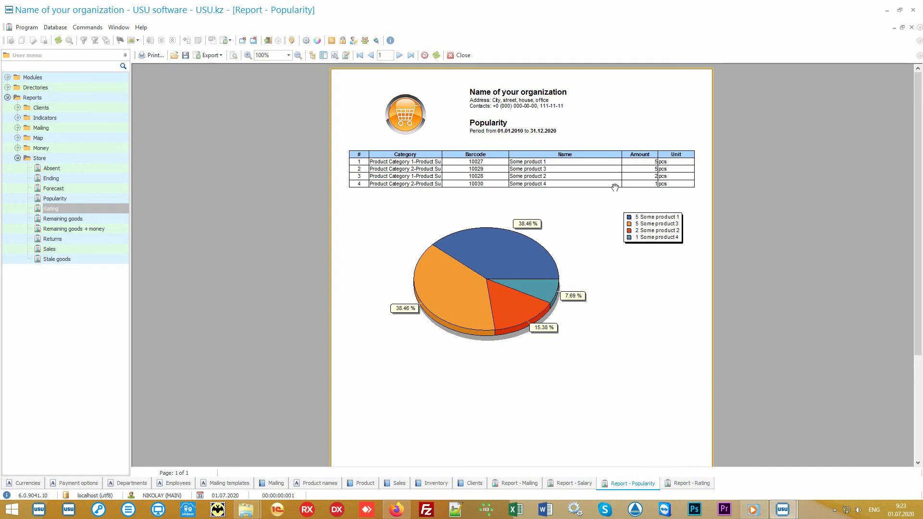
pyautogui.click(676, 487)
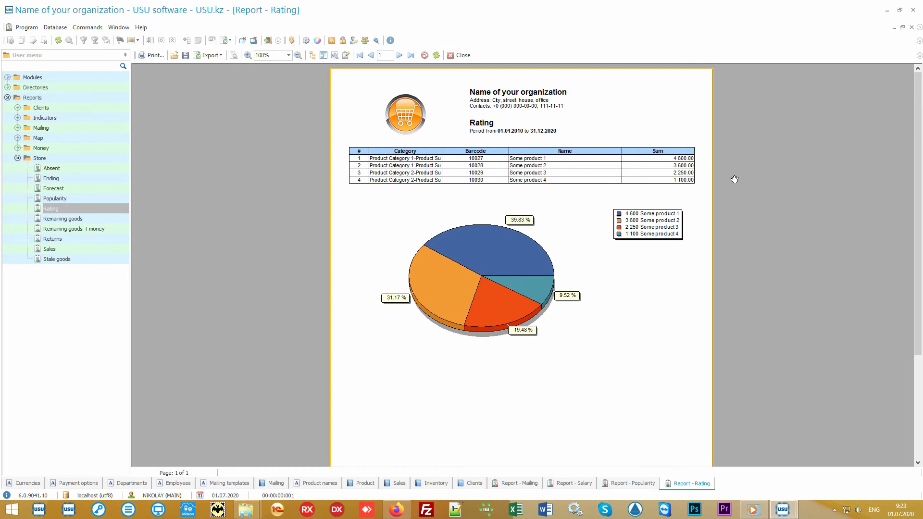
# Generate the store Sales report for 01.01.2010 to 31.12.2020 with no category, store or seller filter
pyautogui.click(84, 248)
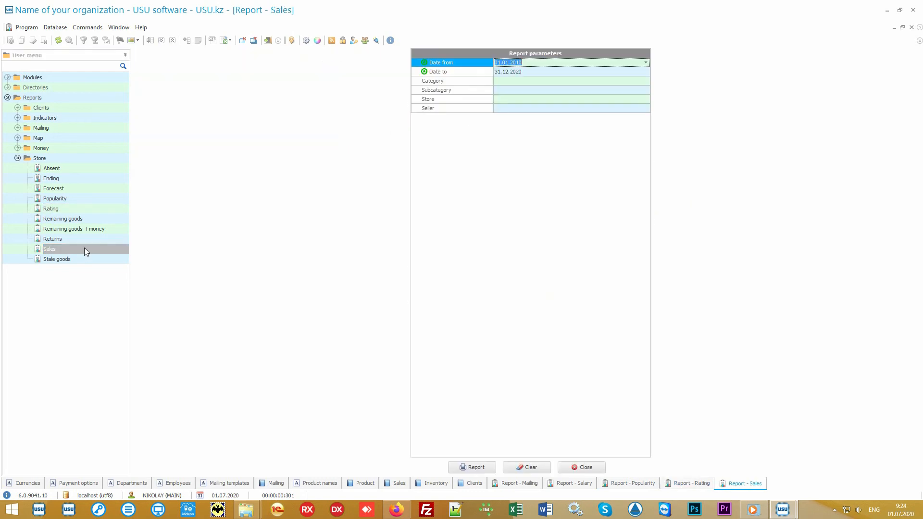
pyautogui.click(474, 465)
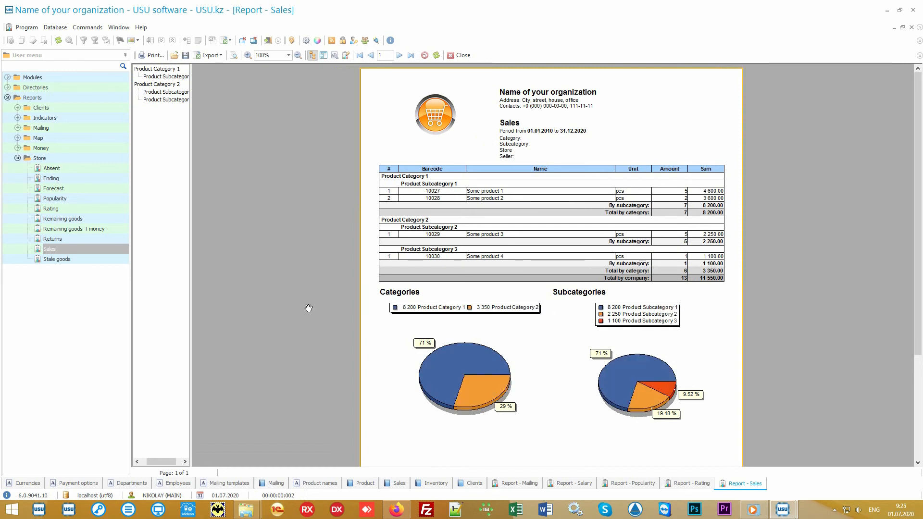
# Generate the store Sales report for 01.07.2020 to 05.07.2020 with no category, subcategory, store or seller filter
pyautogui.doubleClick(94, 248)
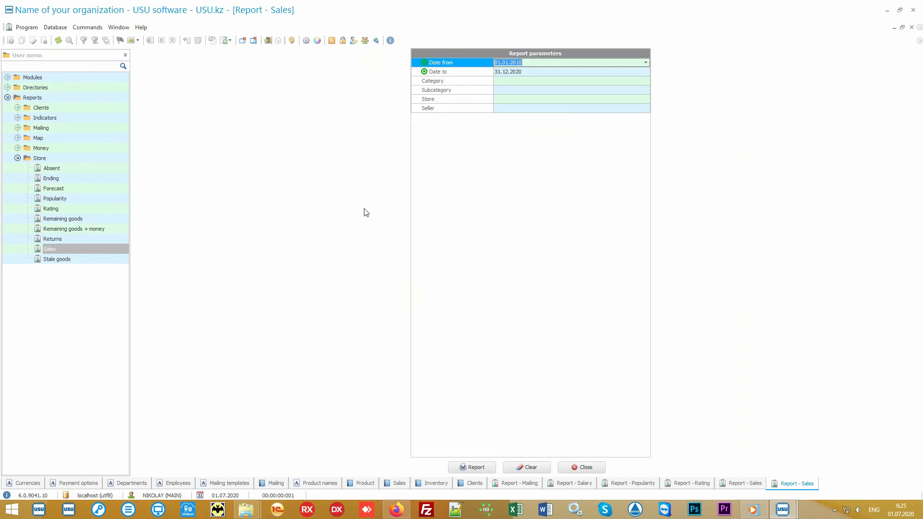
pyautogui.press('Delete')
pyautogui.press('Tab')
pyautogui.press('Delete')
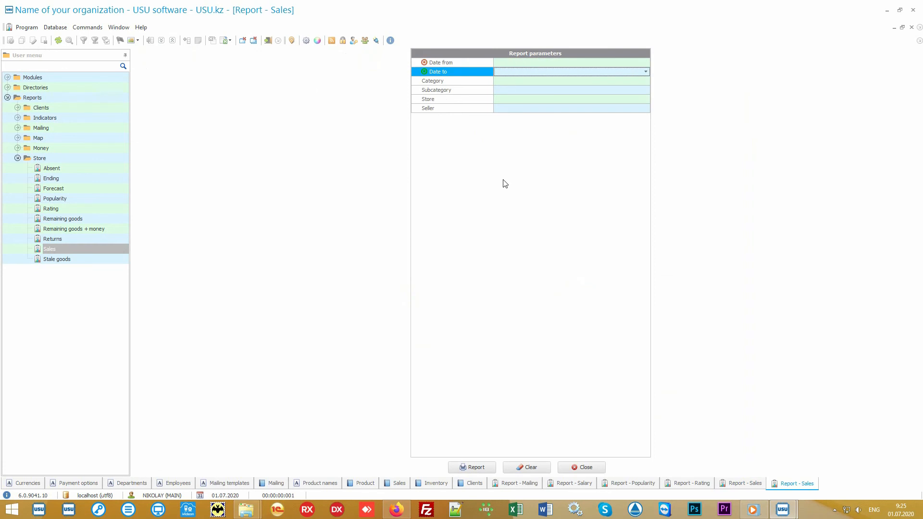
pyautogui.press('Up')
pyautogui.click(646, 63)
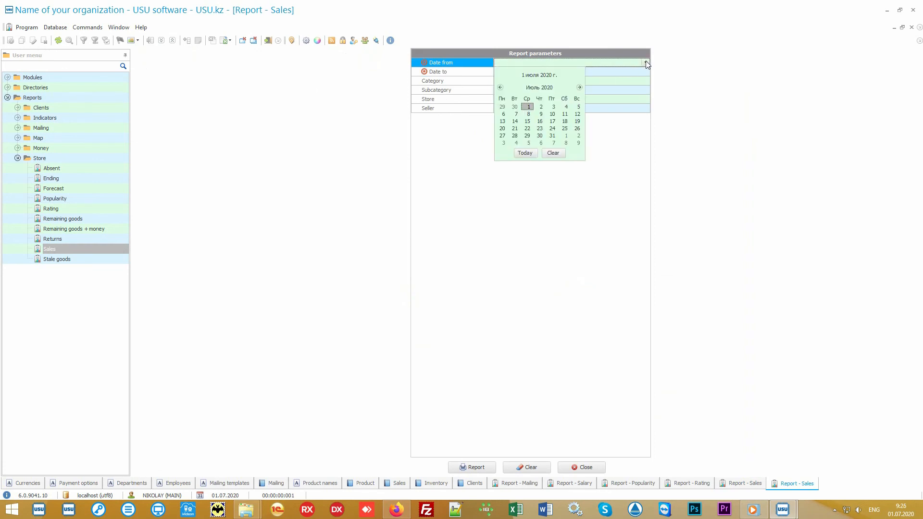
pyautogui.click(524, 153)
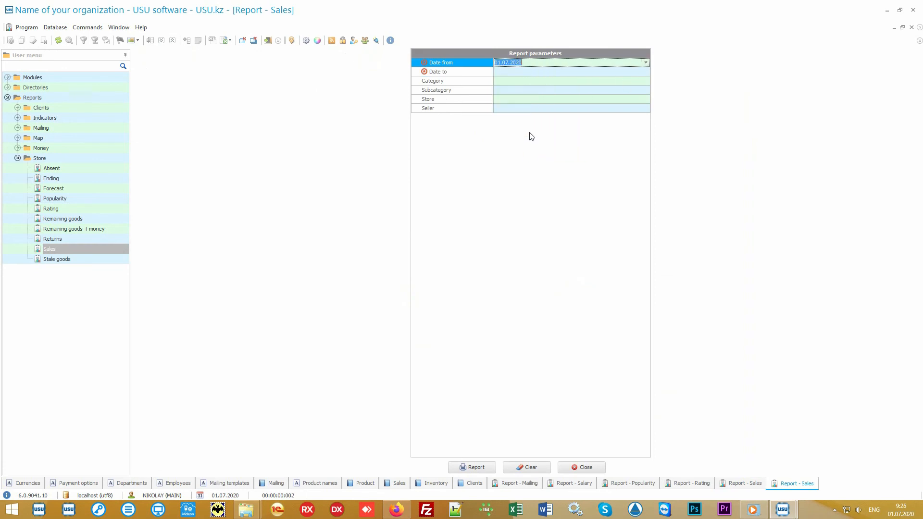
pyautogui.click(524, 72)
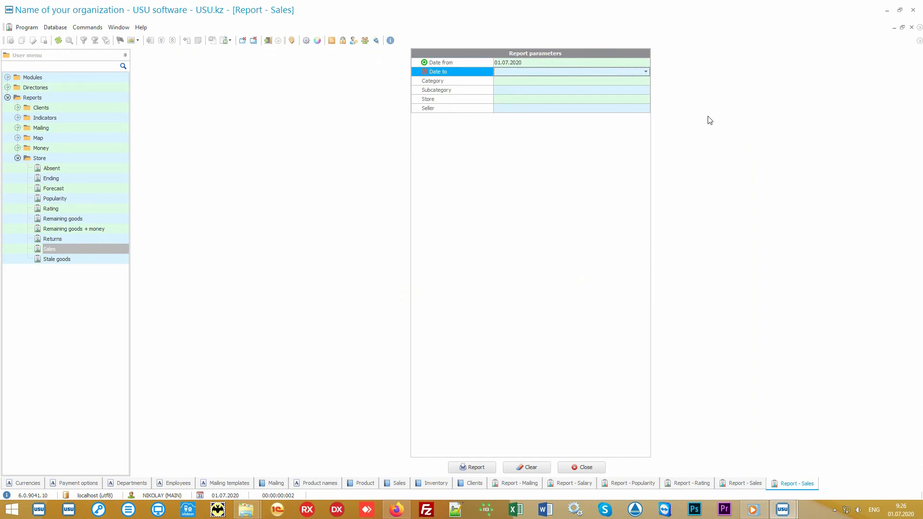
pyautogui.write('05.07.2020')
pyautogui.press('Return')
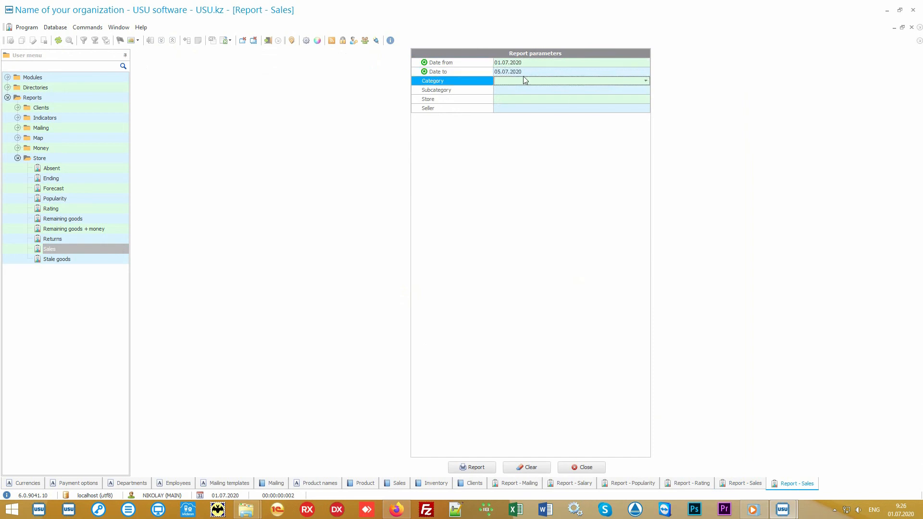
pyautogui.click(475, 467)
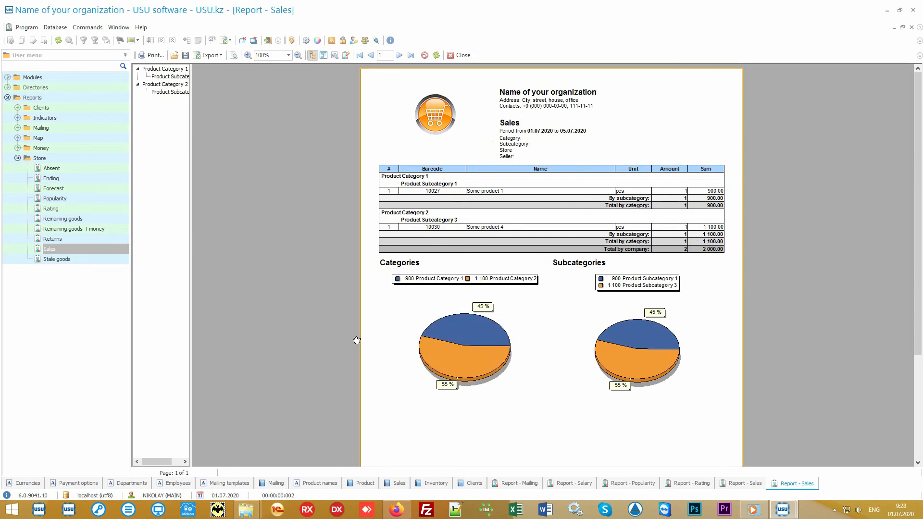
# Look through the available reports in the Store group and briefly view those in the Money group
pyautogui.click(73, 161)
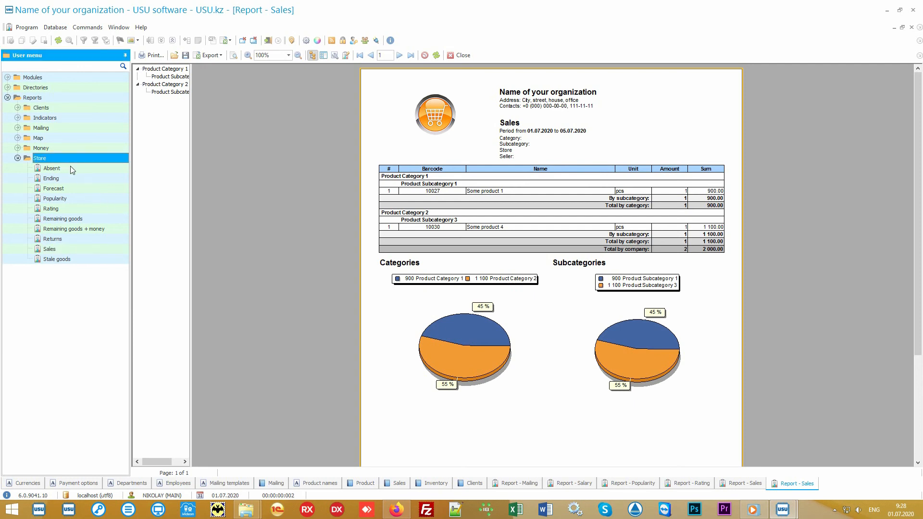
pyautogui.press('Down')
pyautogui.press('Down')
pyautogui.press('Down')
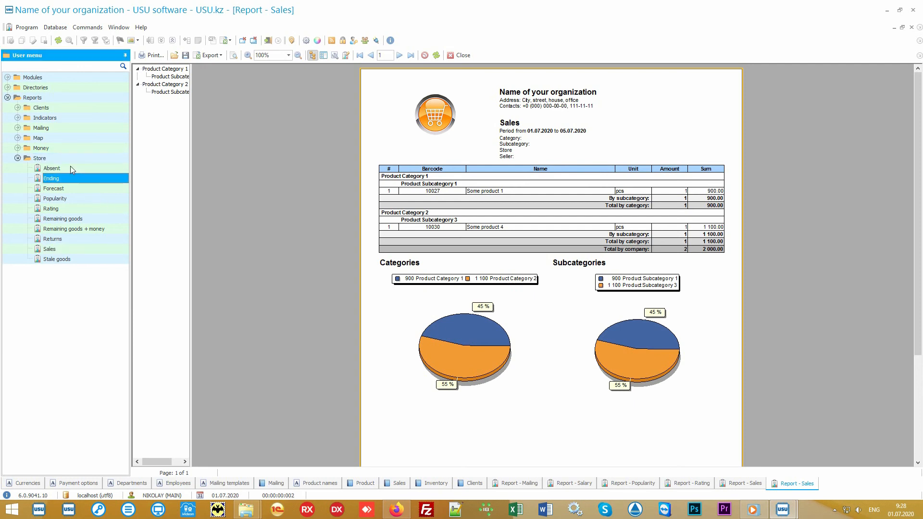
pyautogui.press('Down')
pyautogui.press('Down')
pyautogui.press('Down')
pyautogui.press('Down')
pyautogui.press('Down')
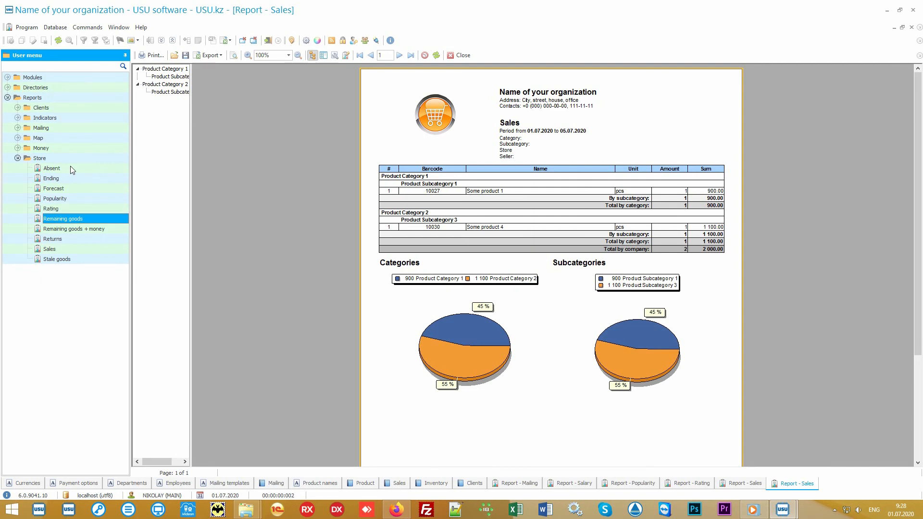
pyautogui.press('Down')
pyautogui.press('Down')
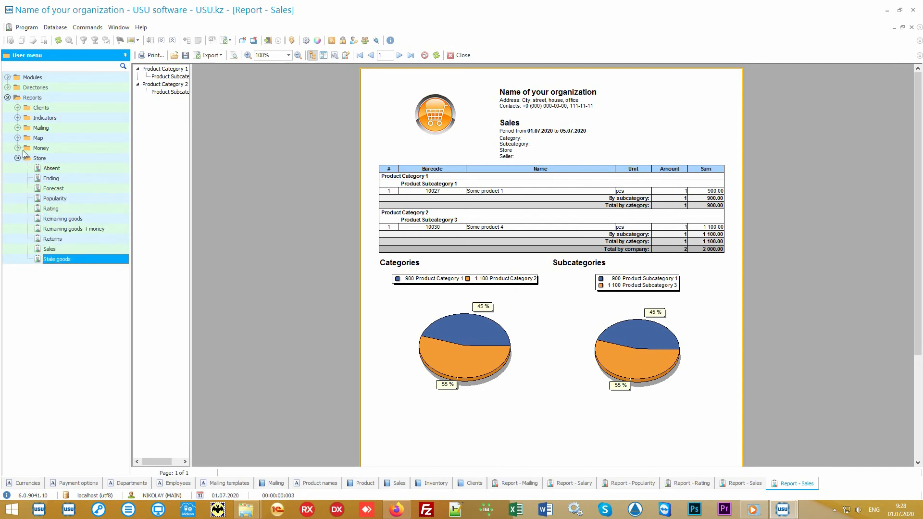
pyautogui.click(17, 148)
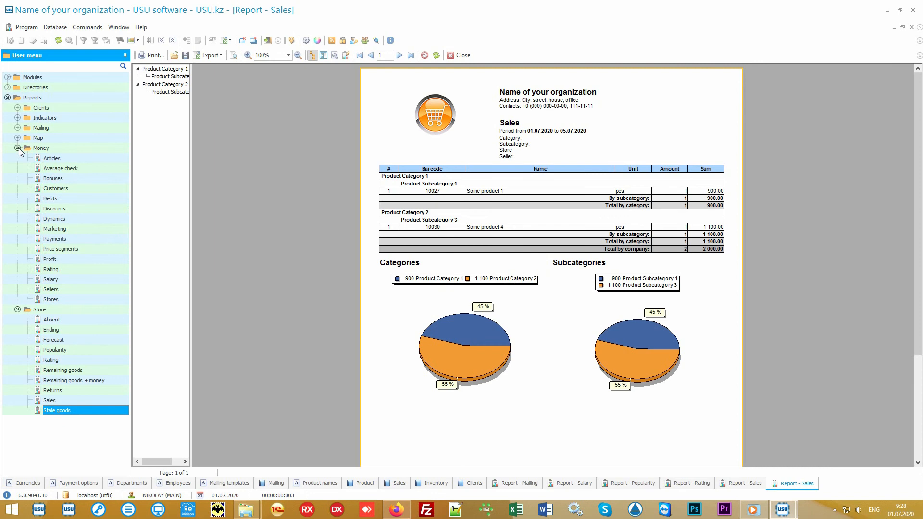
pyautogui.click(18, 148)
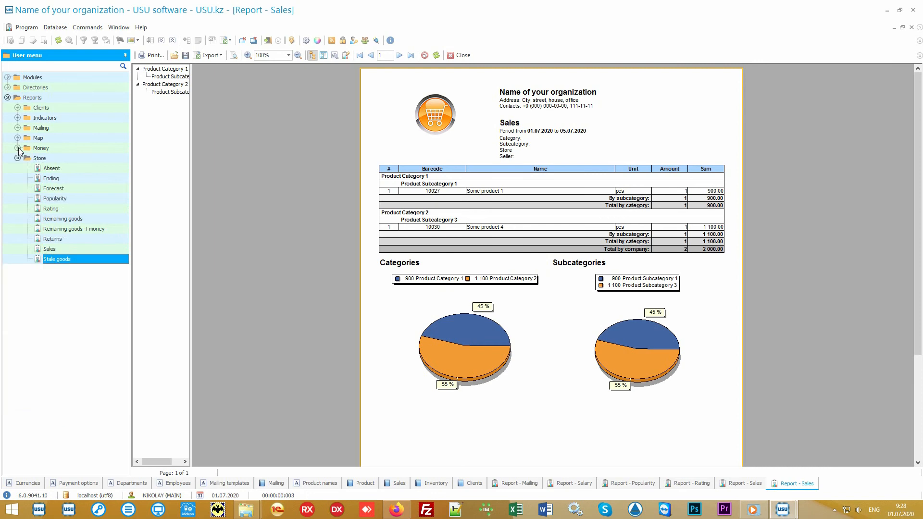
pyautogui.click(59, 161)
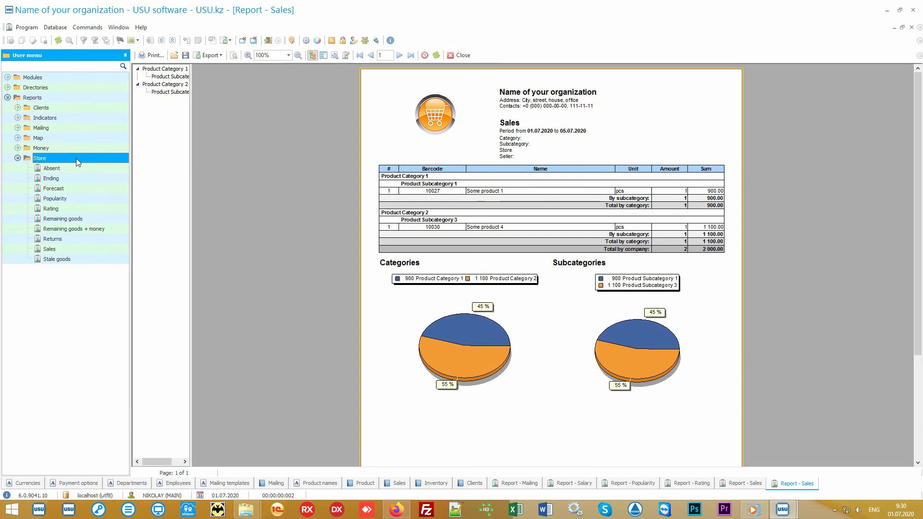
# Open new Sales report parameters and review the end date, category, subcategory, store and seller filters, including the category choices
pyautogui.doubleClick(78, 249)
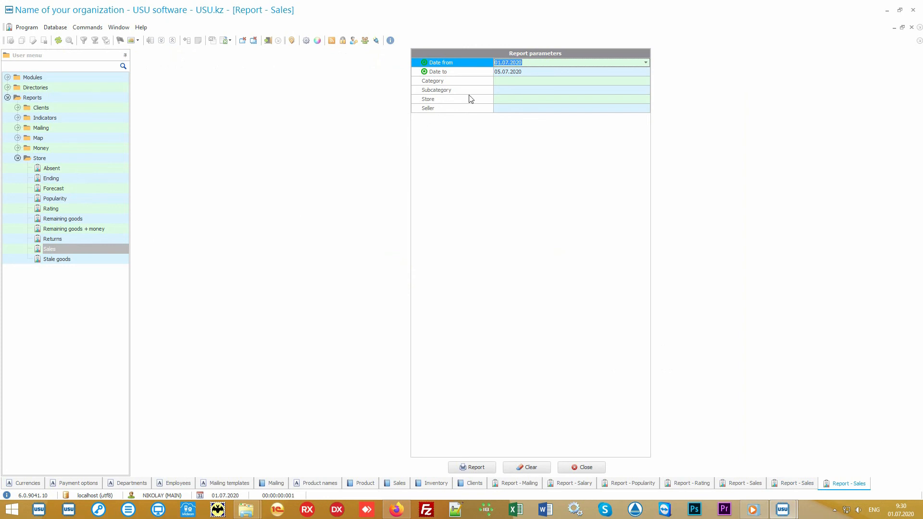
pyautogui.click(476, 74)
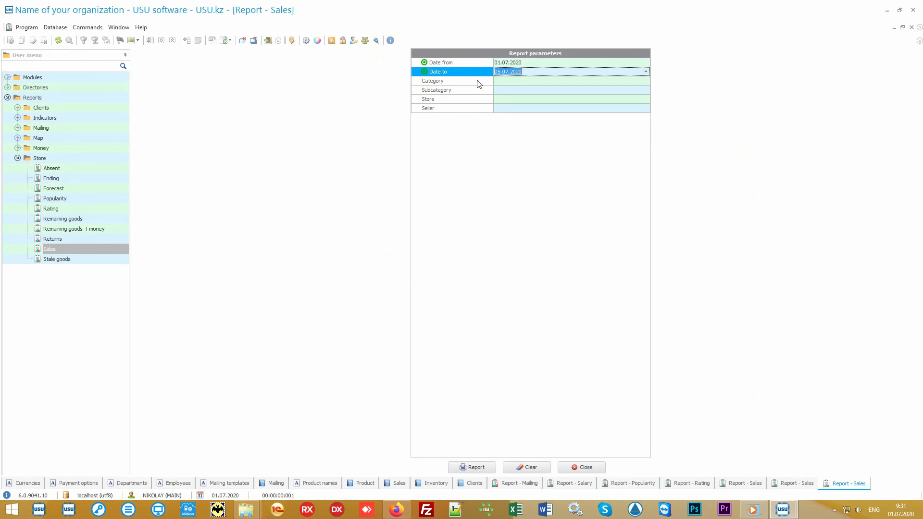
pyautogui.click(479, 83)
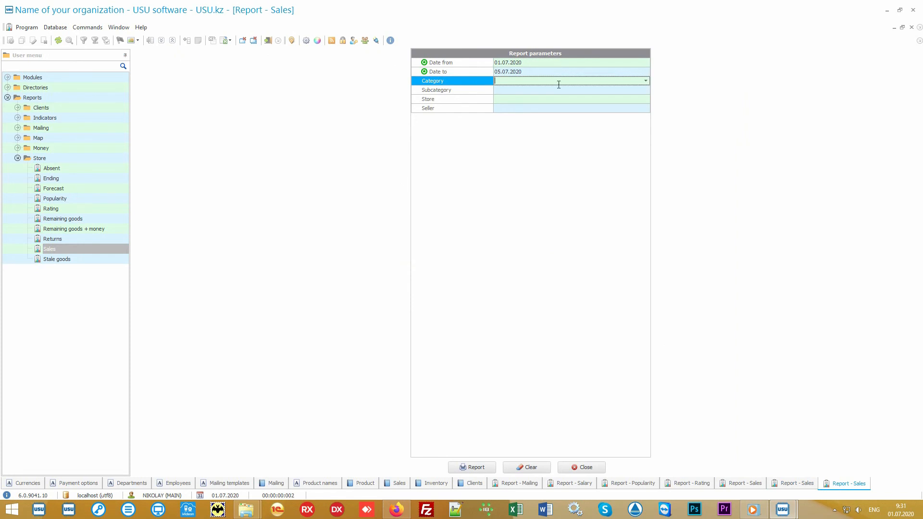
pyautogui.click(645, 80)
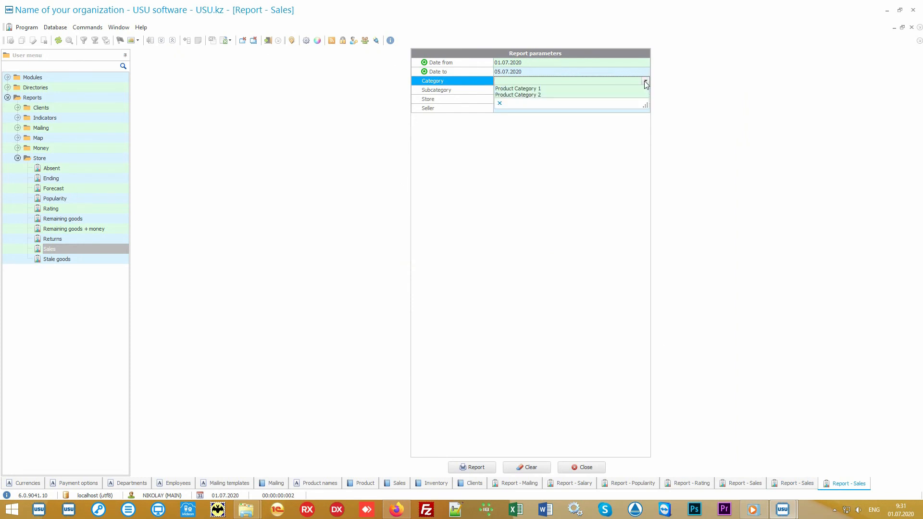
pyautogui.click(645, 81)
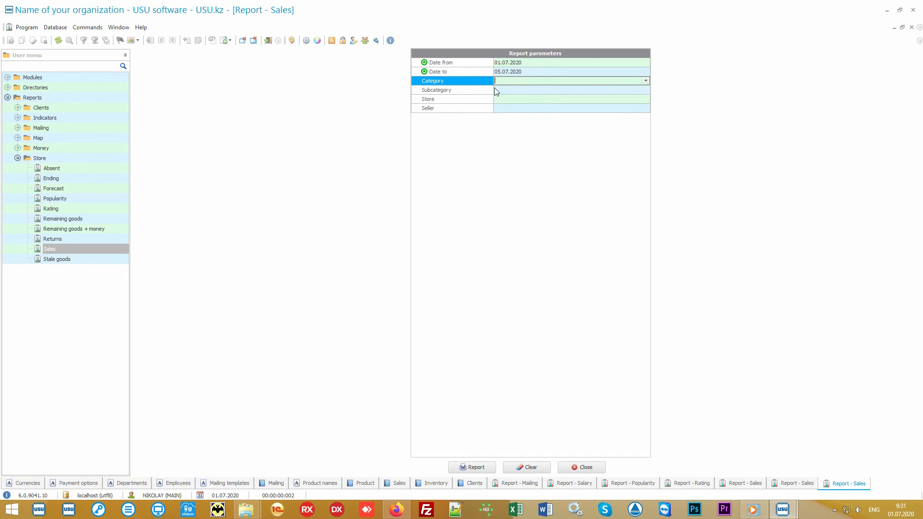
pyautogui.click(478, 91)
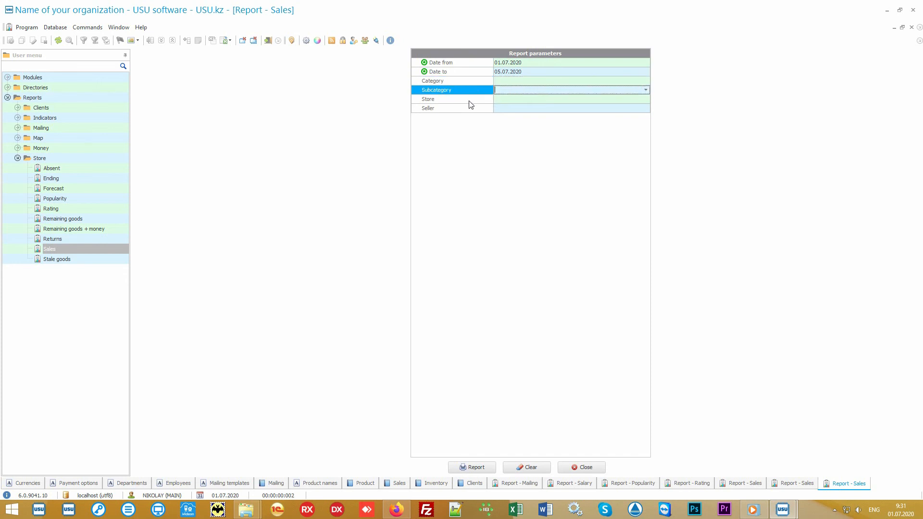
pyautogui.click(470, 101)
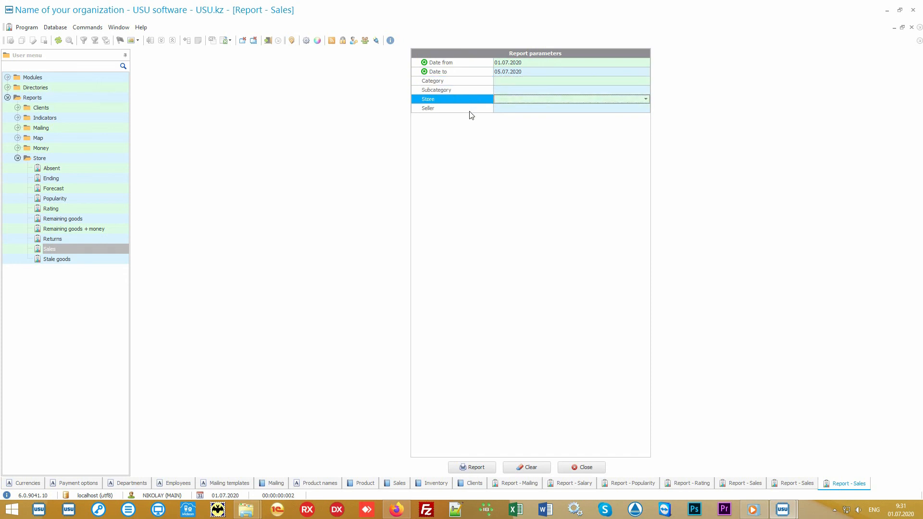
pyautogui.click(470, 113)
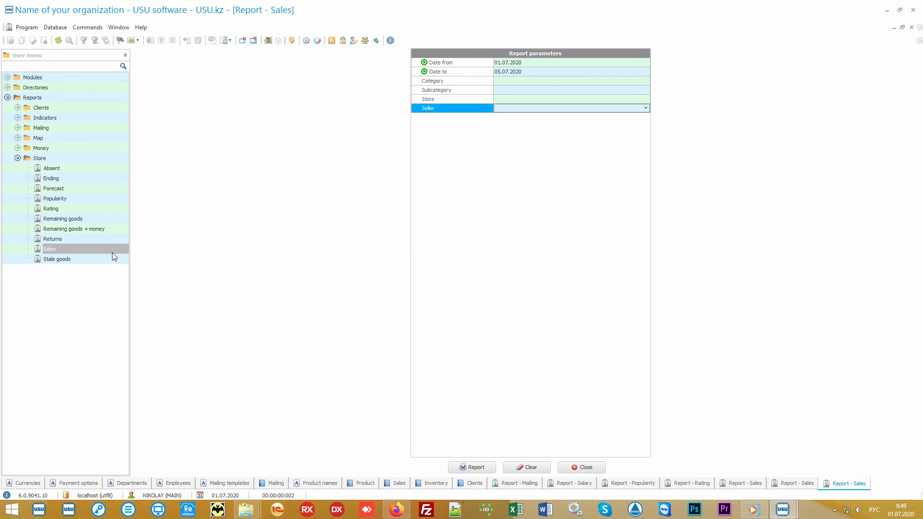
# Generate the store Stale goods report and the Absent report, each for 01.01.2010 to 31.12.2020
pyautogui.click(88, 262)
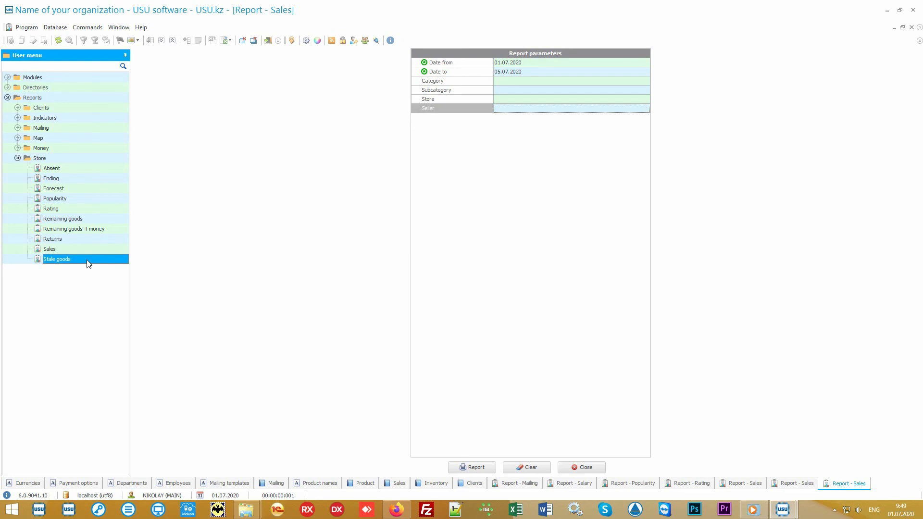
pyautogui.click(470, 469)
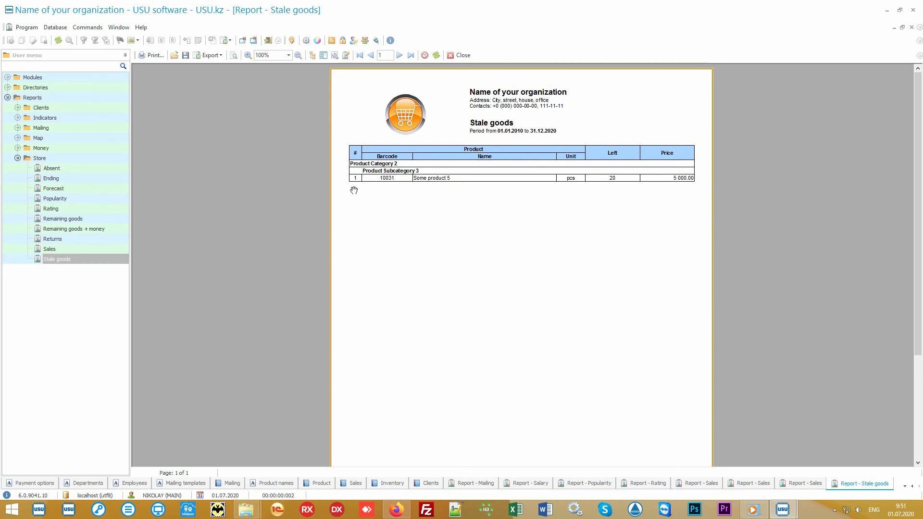
pyautogui.click(63, 167)
pyautogui.doubleClick(62, 168)
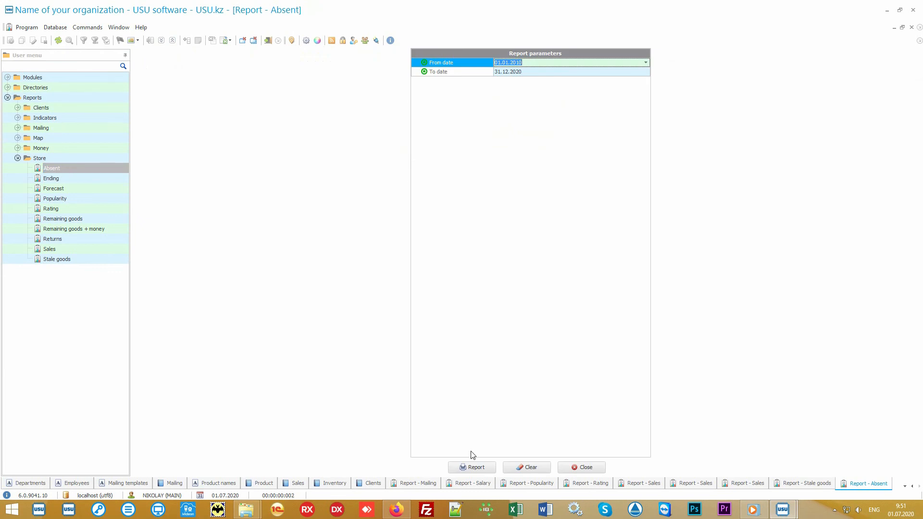
pyautogui.click(483, 467)
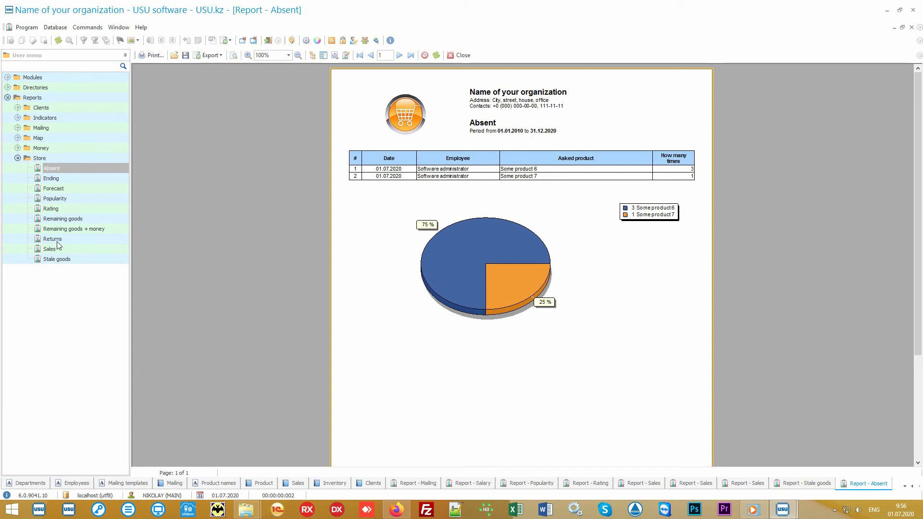
# Generate the Returns report for 01.01.2010 to 31.12.2020 and the Forecast report for 01.06.2020 to 01.07.2020
pyautogui.click(53, 239)
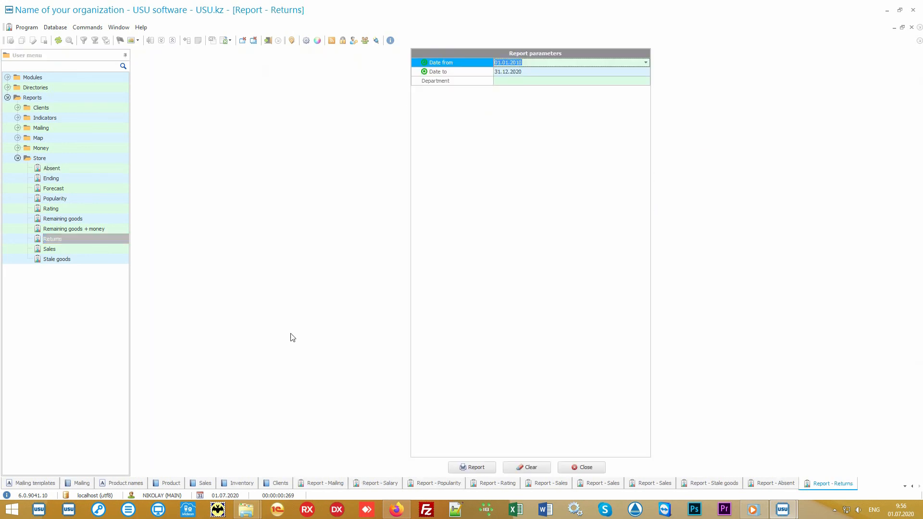
pyautogui.click(468, 467)
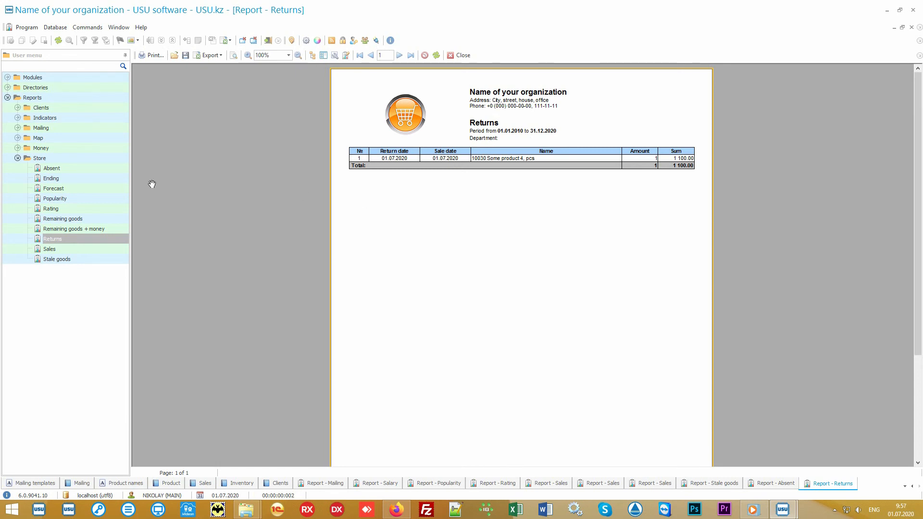
pyautogui.click(76, 189)
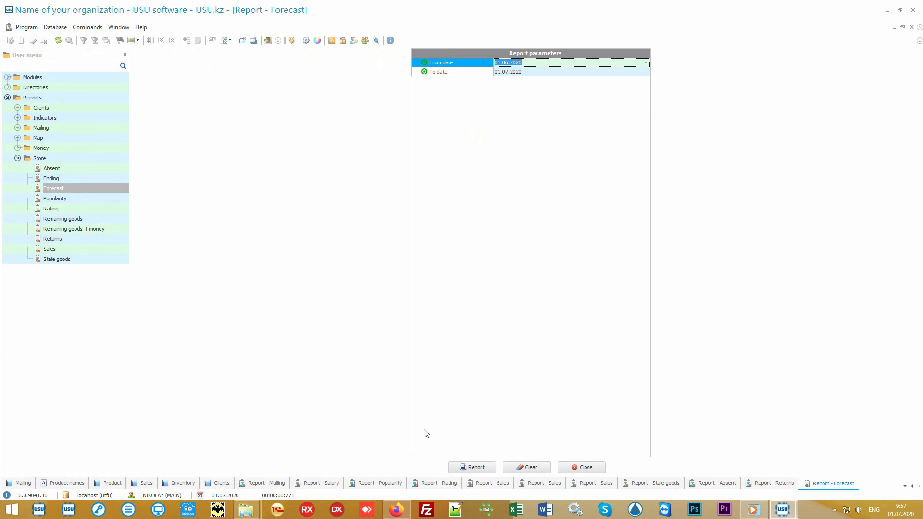
pyautogui.click(476, 467)
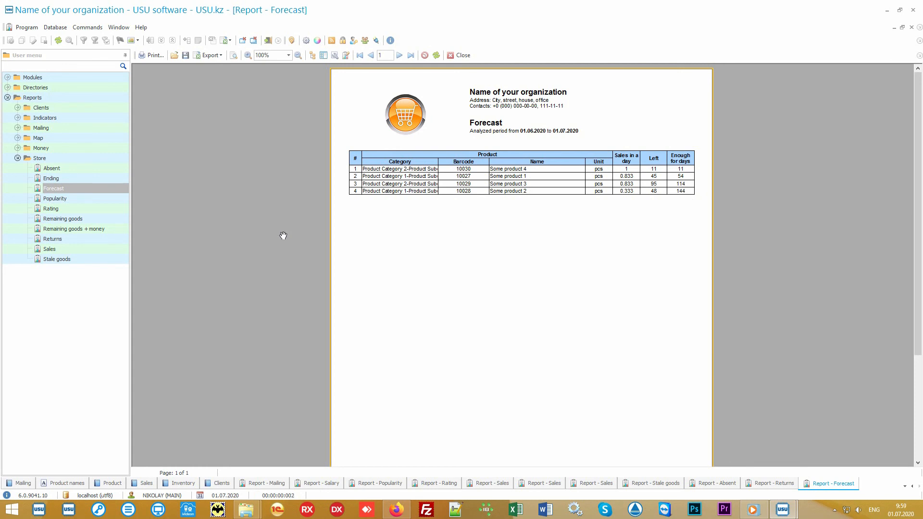
# Generate the Ending report for 01.07.2020 and the Remaining goods report for 01.07.2020 to 01.07.2020 without department or category filters
pyautogui.click(102, 177)
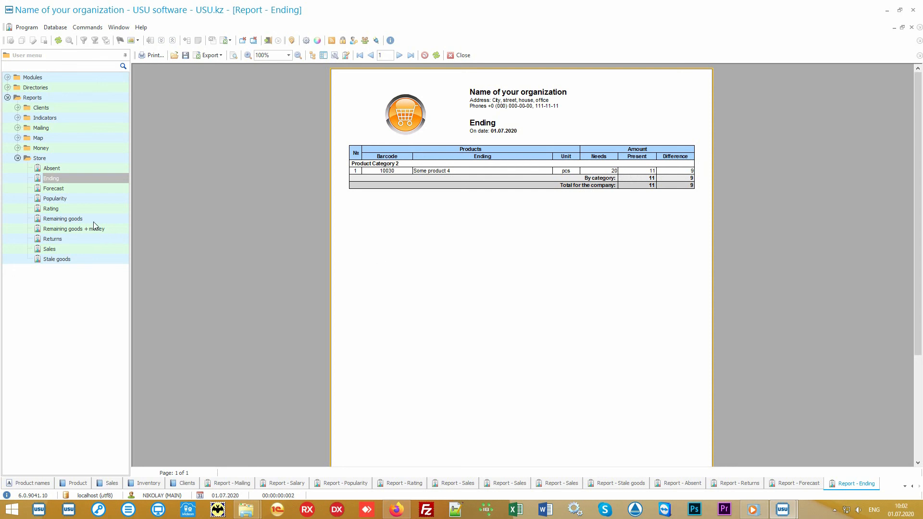
pyautogui.click(93, 222)
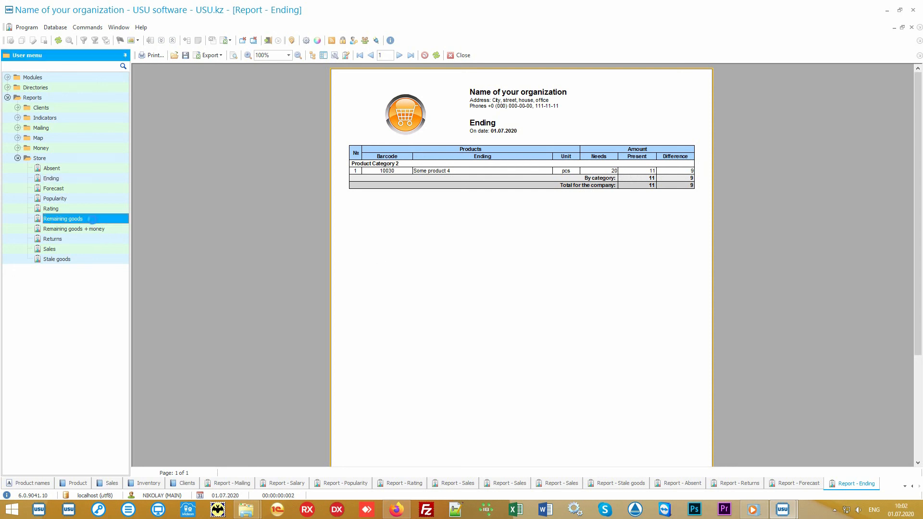
pyautogui.click(476, 466)
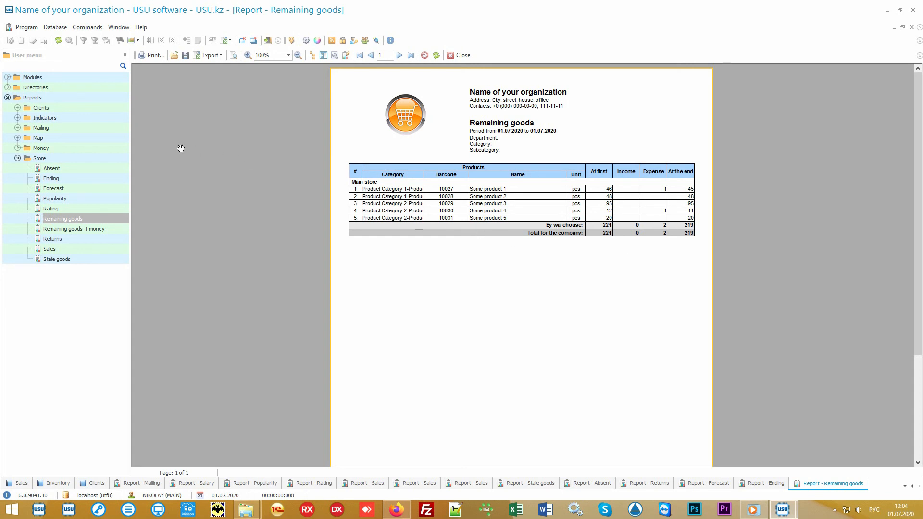
# Expand the Money group of reports and collapse the Store group of reports
pyautogui.doubleClick(90, 149)
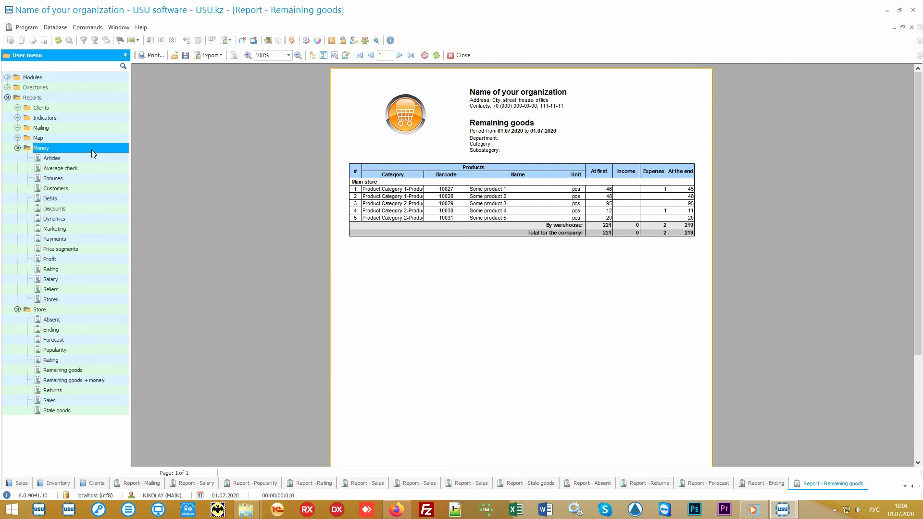
pyautogui.click(31, 312)
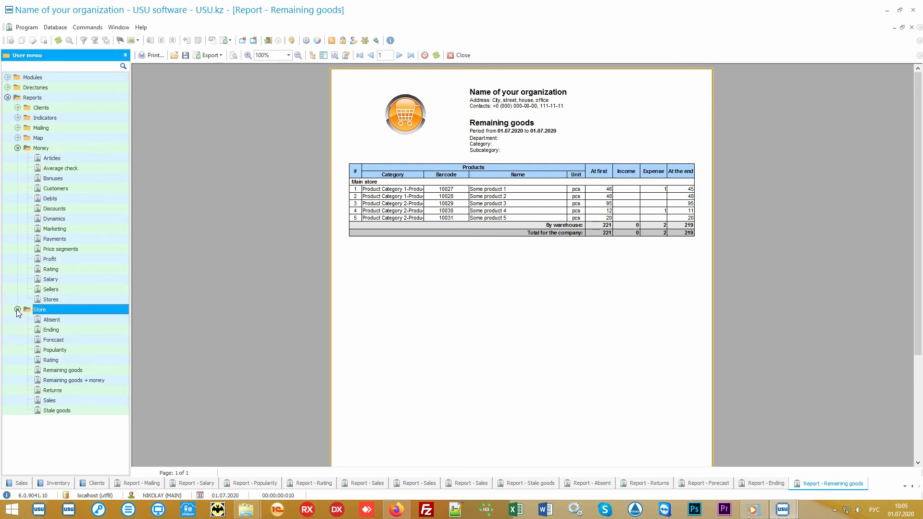
pyautogui.click(18, 310)
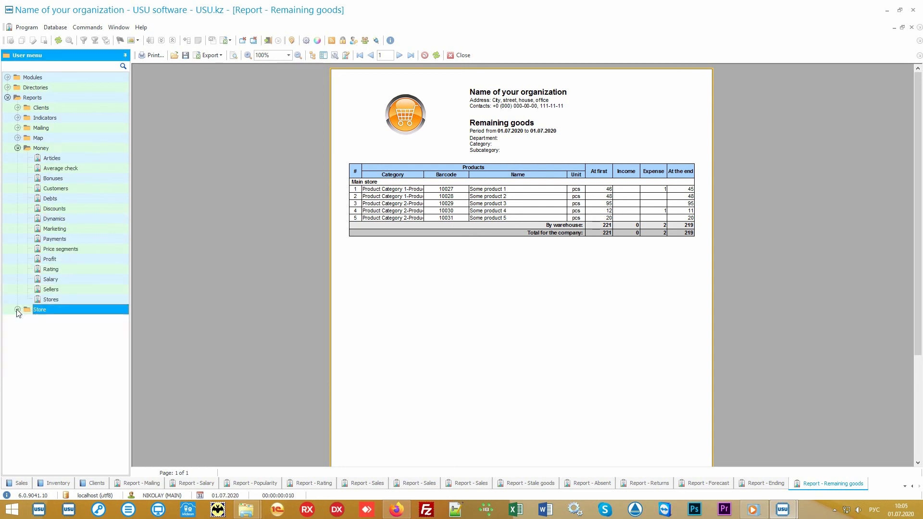
pyautogui.click(72, 149)
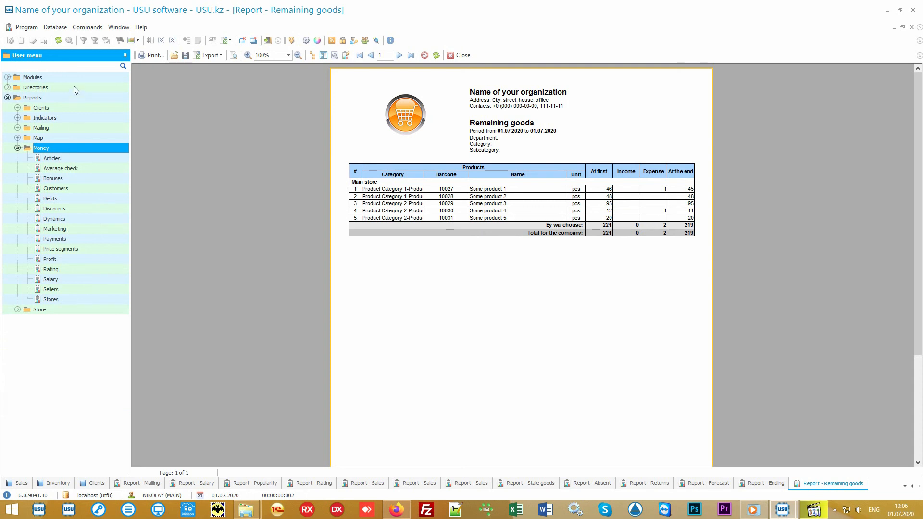
# Open the Financial items list from the Money group of the directories
pyautogui.doubleClick(73, 86)
pyautogui.doubleClick(65, 127)
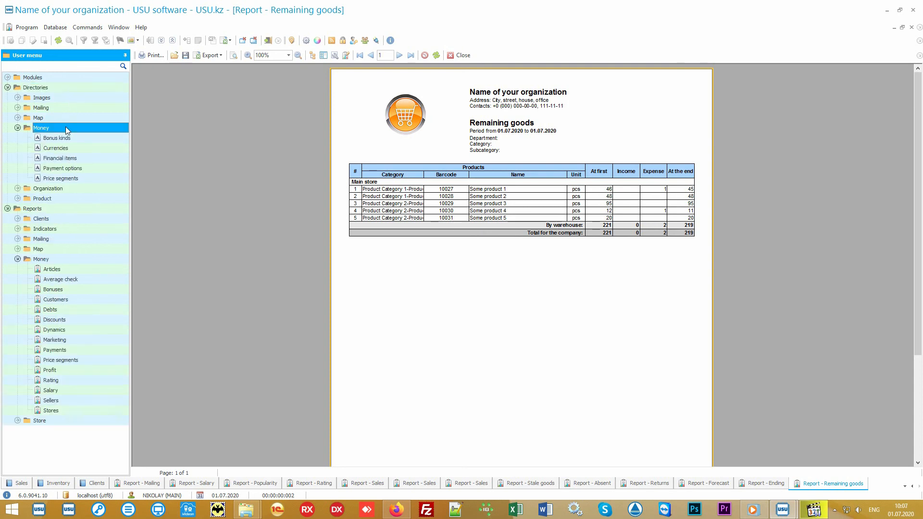
pyautogui.doubleClick(90, 157)
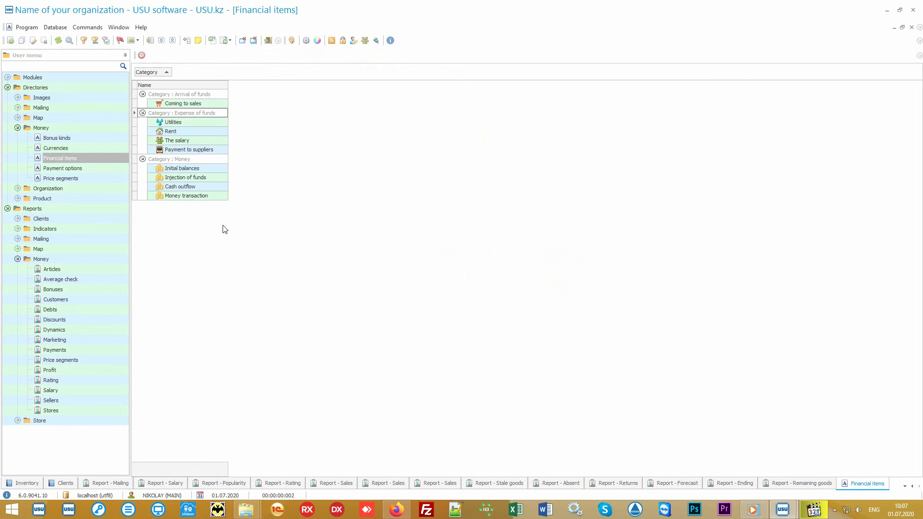
# Generate the money Articles report and the Average check report, each for 01.01.2010 to 31.12.2020
pyautogui.doubleClick(88, 269)
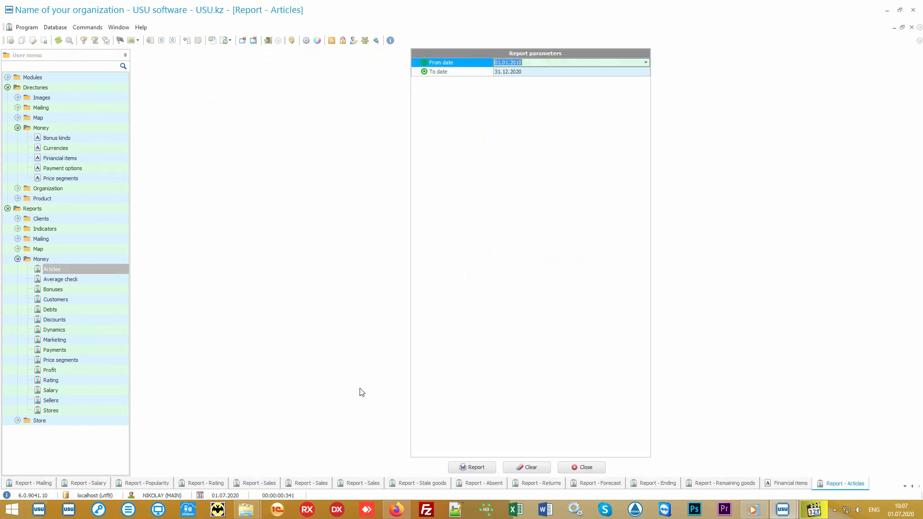
pyautogui.click(471, 467)
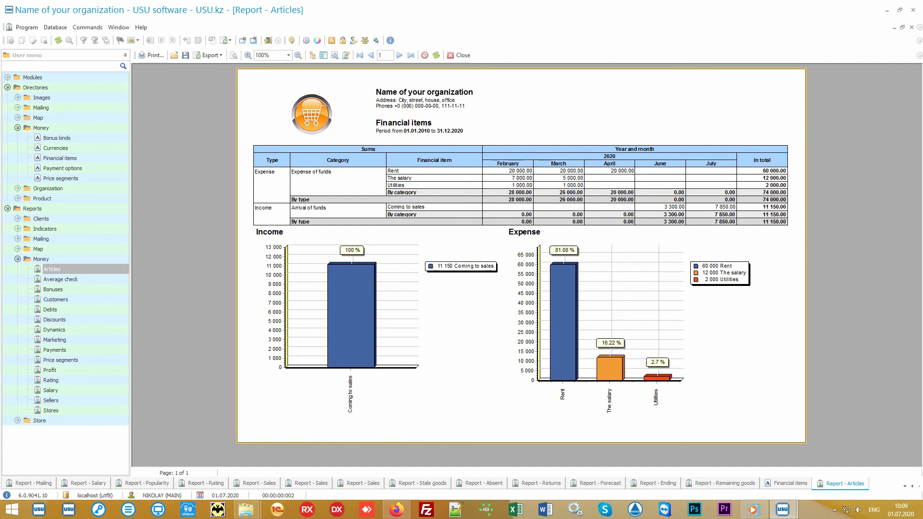
pyautogui.click(85, 279)
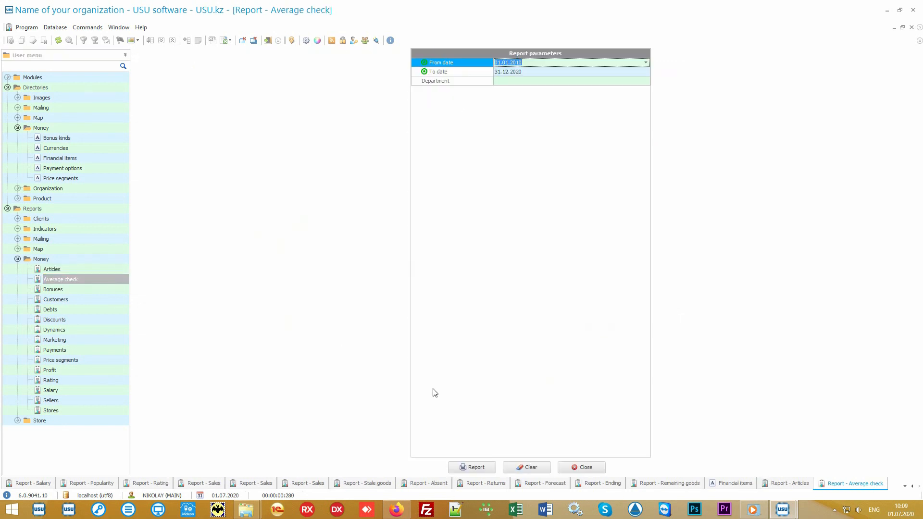
pyautogui.click(489, 466)
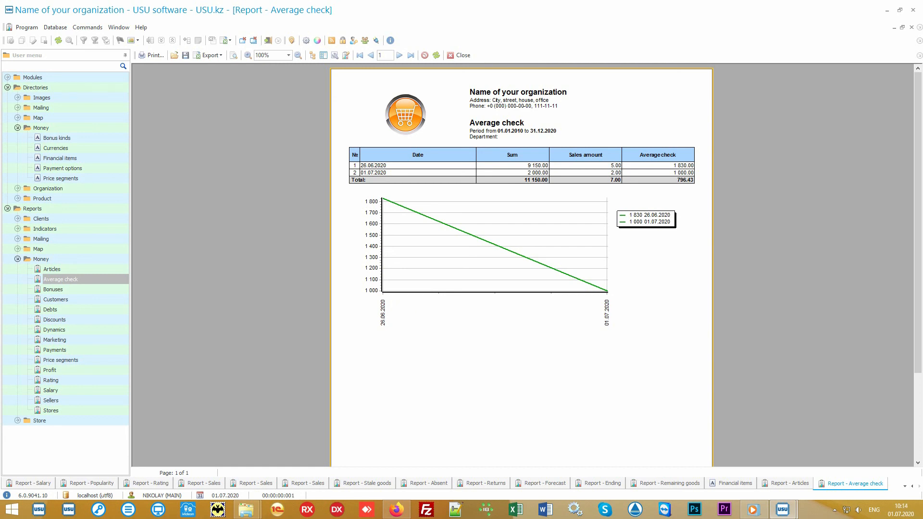
# Generate the Price segments report and the money Rating report, each for 01.01.2010 to 31.12.2020
pyautogui.click(102, 359)
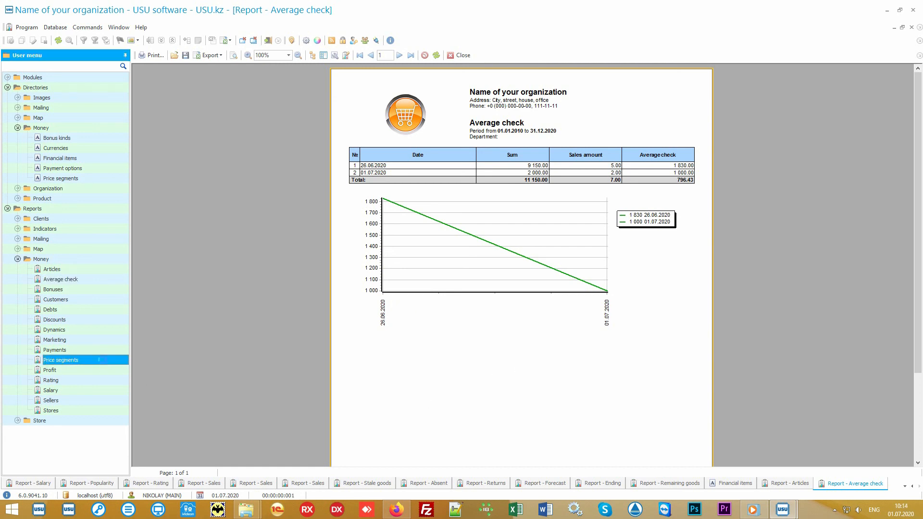
pyautogui.click(472, 465)
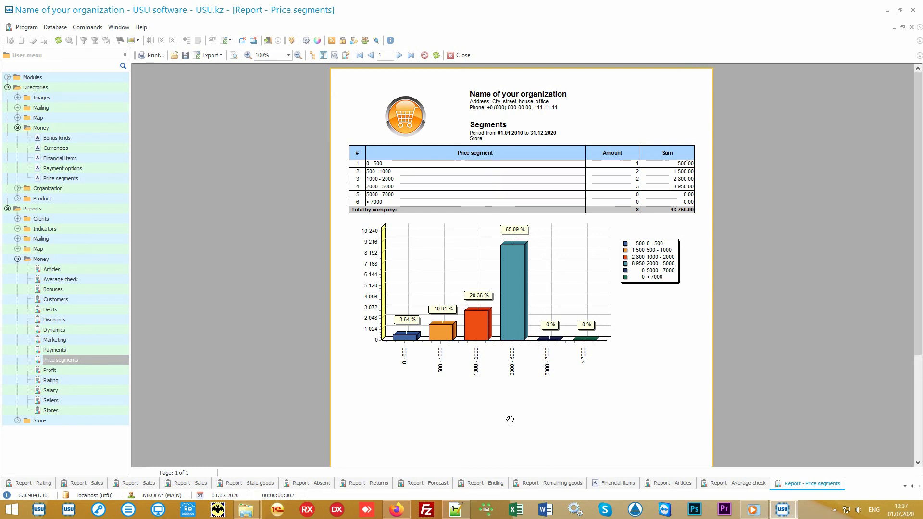
pyautogui.click(88, 383)
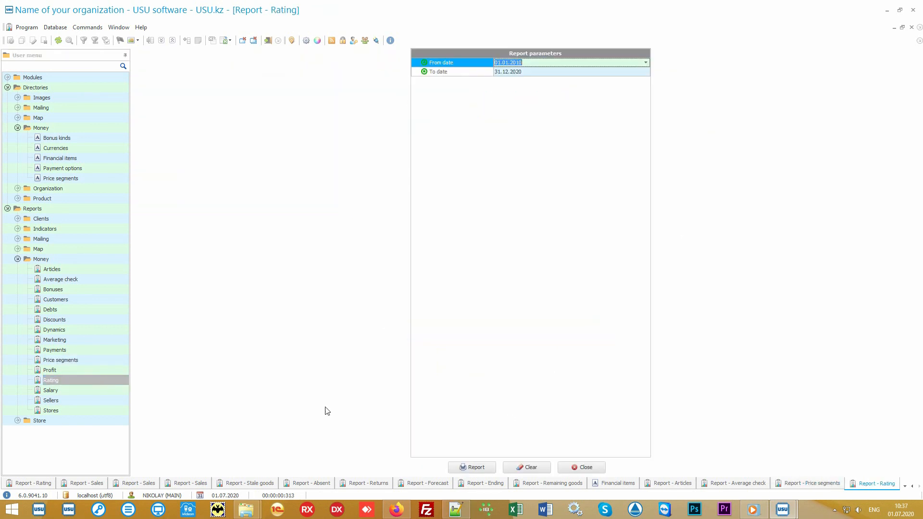
pyautogui.click(472, 469)
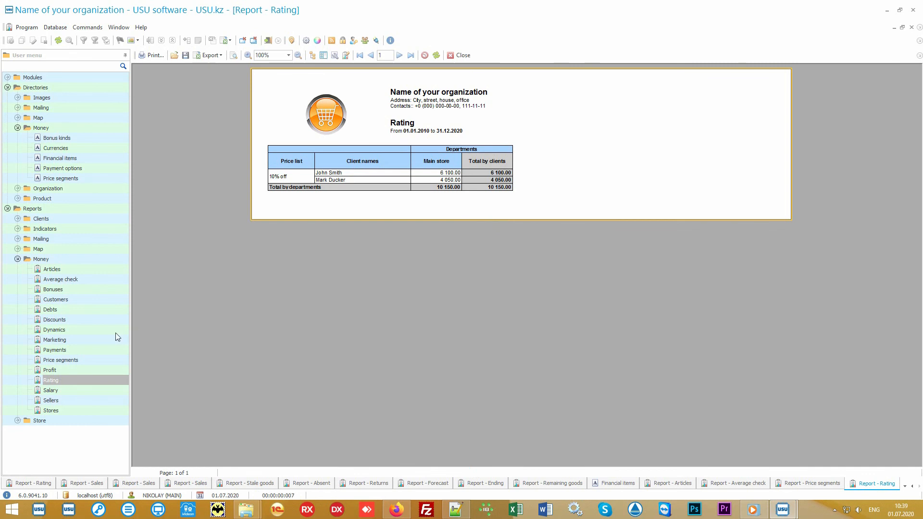
# Generate the Marketing report and the Stores report, each for 01.01.2010 to 31.12.2020
pyautogui.click(91, 339)
pyautogui.click(468, 468)
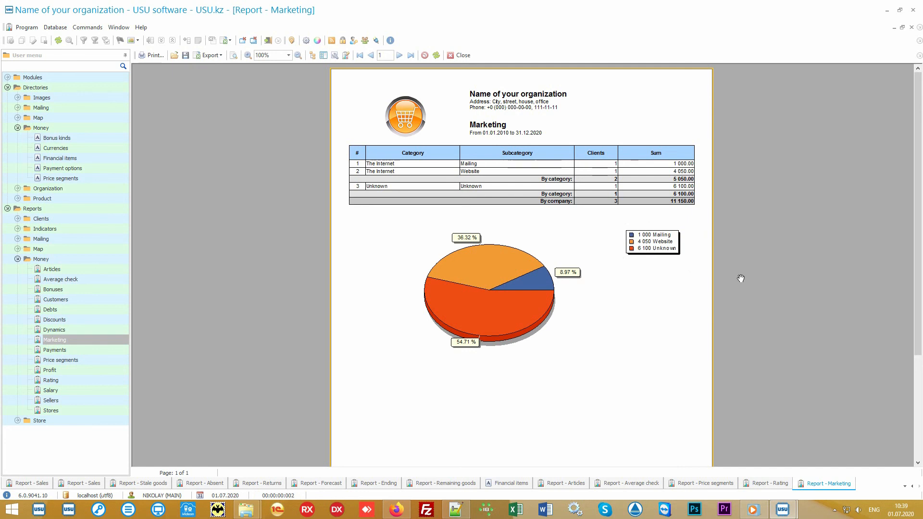
pyautogui.click(94, 407)
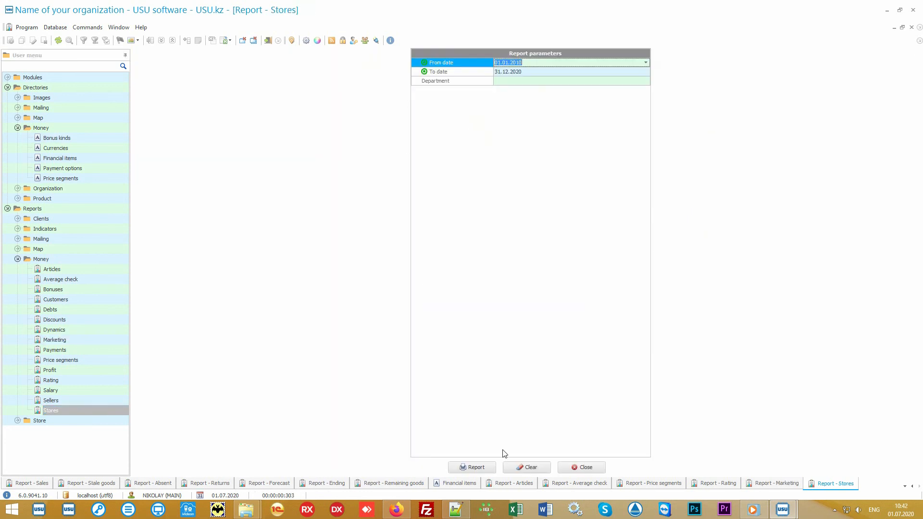
pyautogui.click(472, 466)
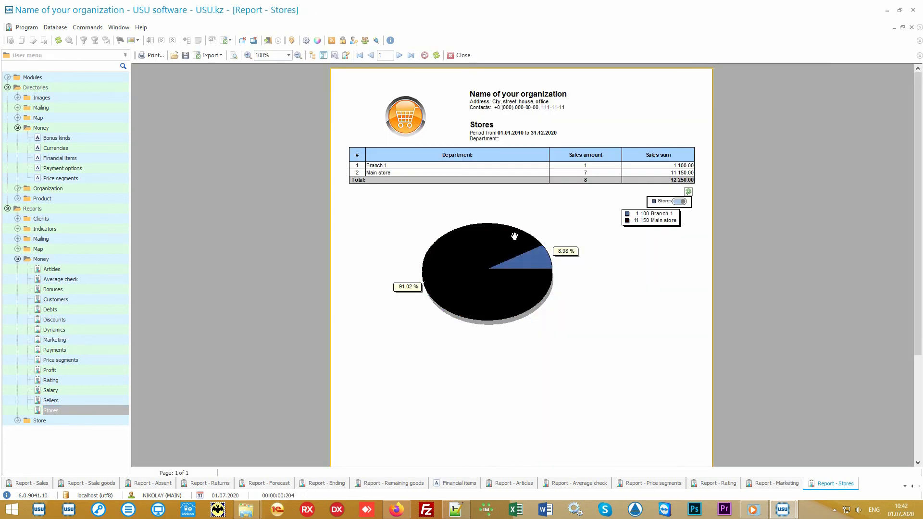
# Generate the Sellers report and the Salary report for 01.01.2010 to 31.12.2020, leaving the Salary report's employee filter empty
pyautogui.click(87, 401)
pyautogui.click(469, 467)
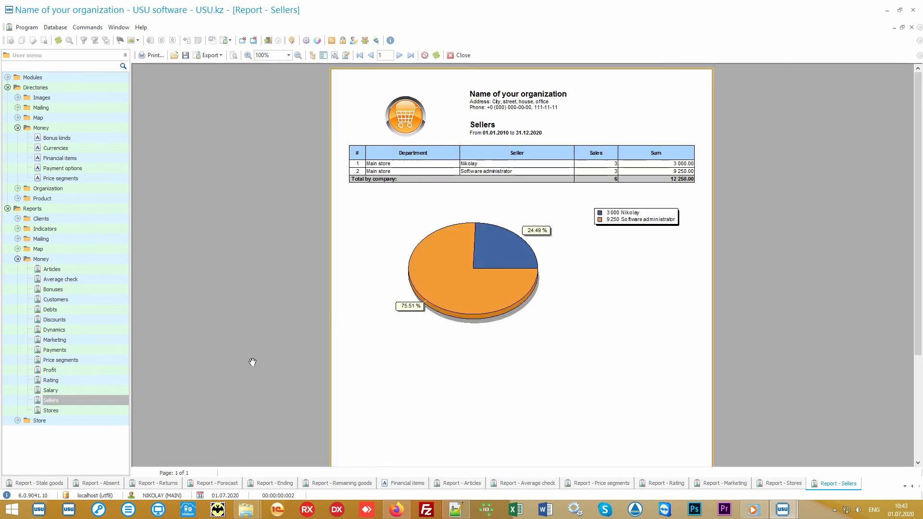
pyautogui.click(82, 390)
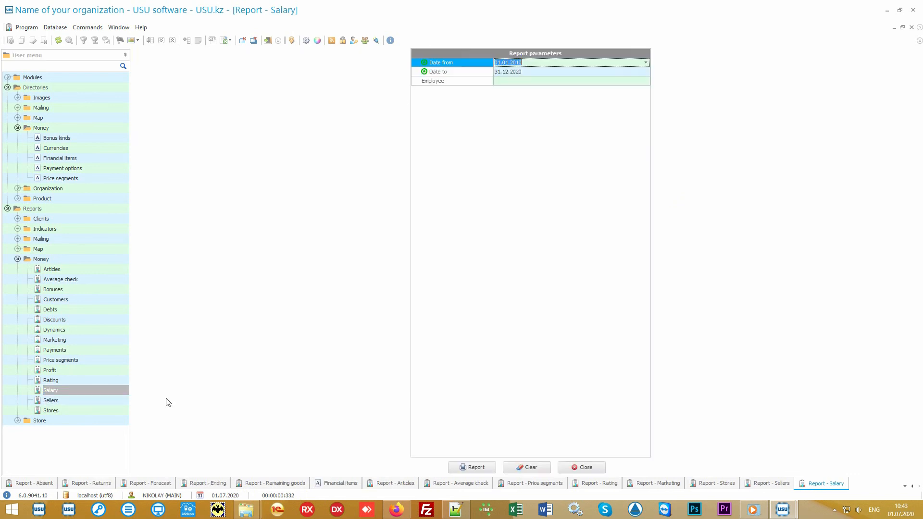
pyautogui.click(469, 467)
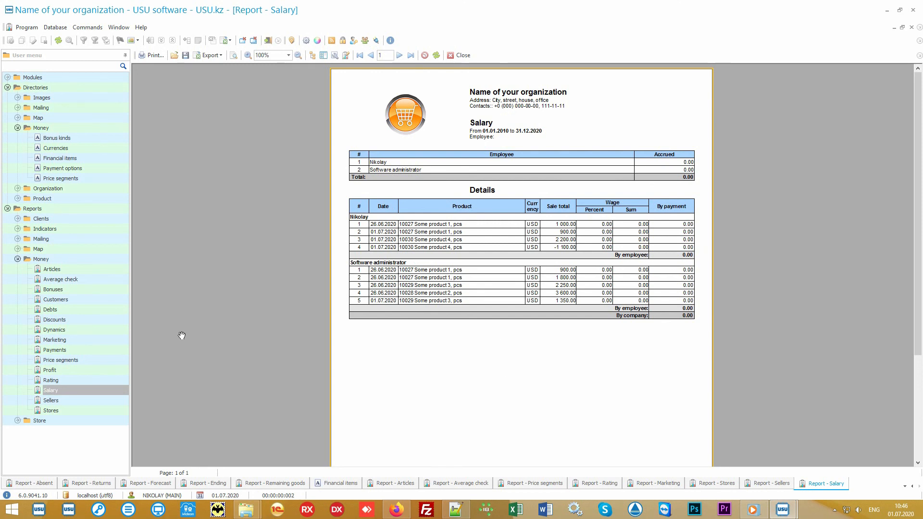
# Generate the Discounts report for 01.01.2010 to 31.12.2020 without a store filter, and switch to the open Audit window
pyautogui.click(106, 318)
pyautogui.click(474, 467)
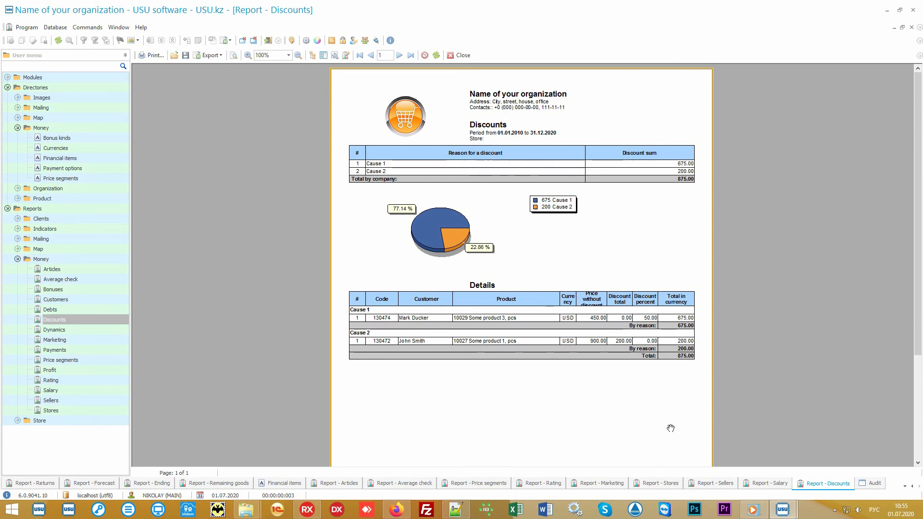
pyautogui.click(873, 484)
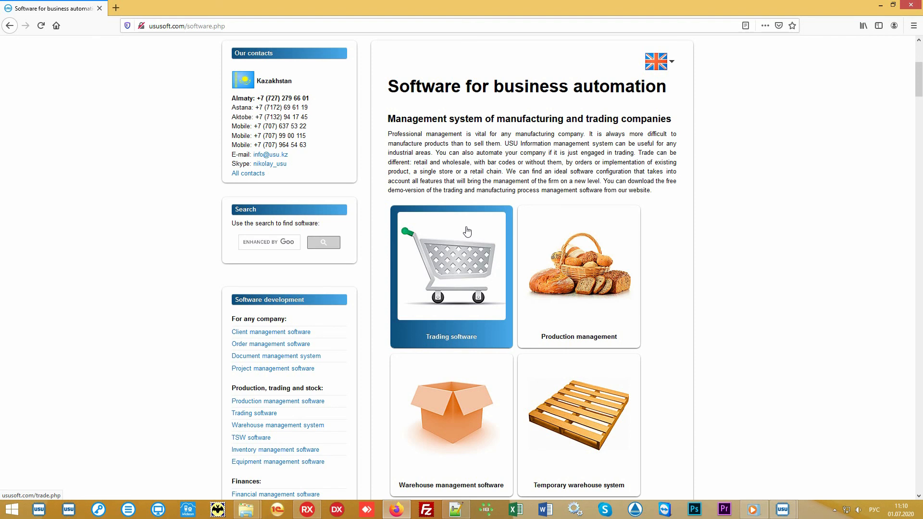
# Open the website's Price page, set the currency to US dollar - USD, and review the final total and payment types
pyautogui.scroll(5, 466, 231)
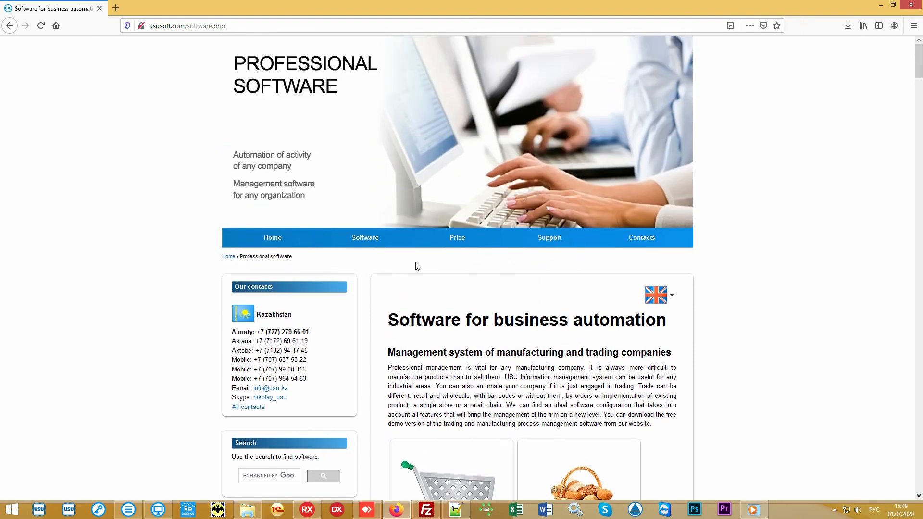
pyautogui.click(451, 244)
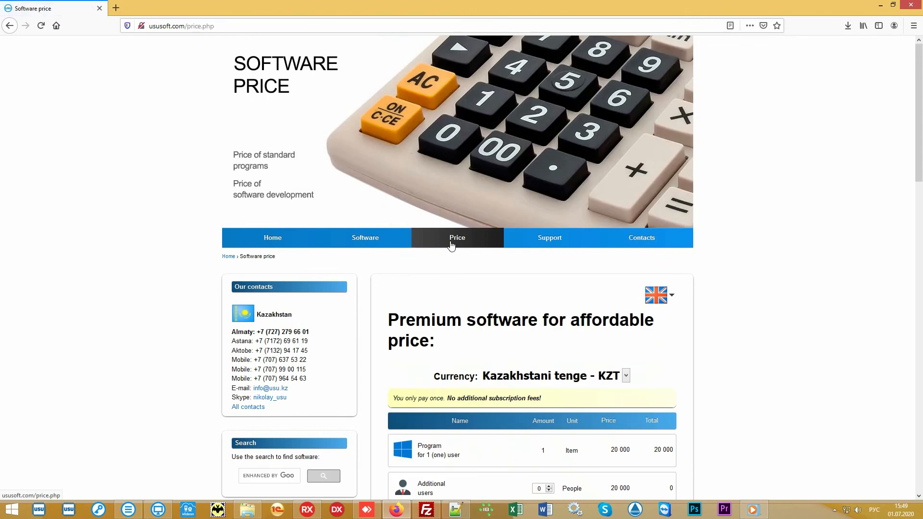
pyautogui.scroll(-4, 765, 313)
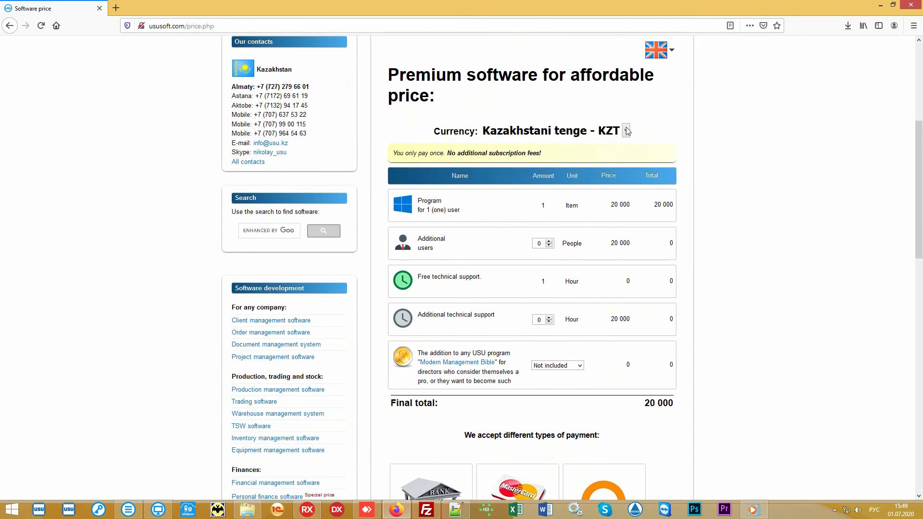
pyautogui.click(626, 130)
pyautogui.click(570, 211)
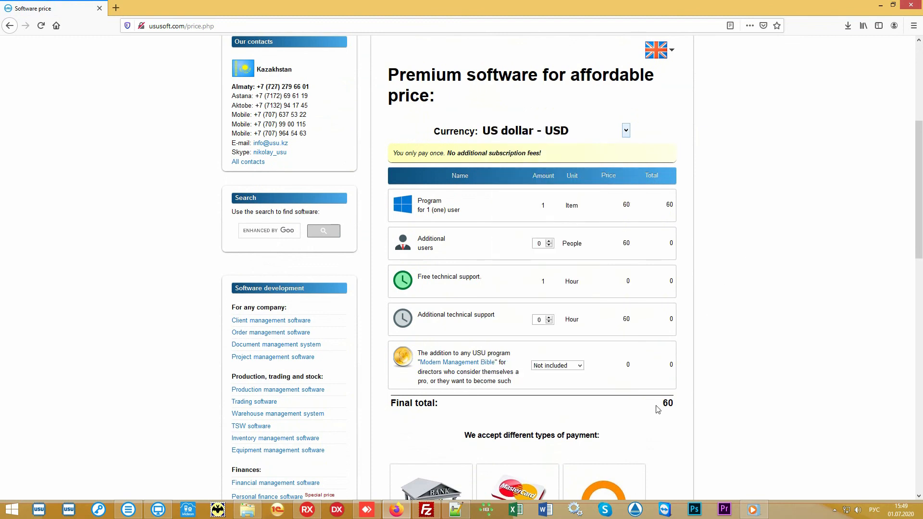
pyautogui.moveTo(659, 409); pyautogui.dragTo(678, 406)
pyautogui.click(640, 405)
pyautogui.scroll(-1, 785, 253)
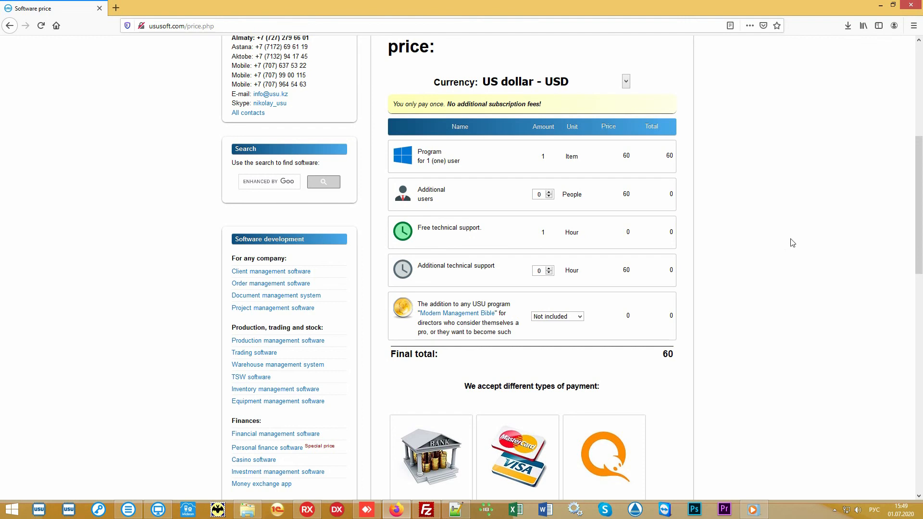
# Open the website's Contacts page and review the contact details listed for each country
pyautogui.scroll(6, 792, 243)
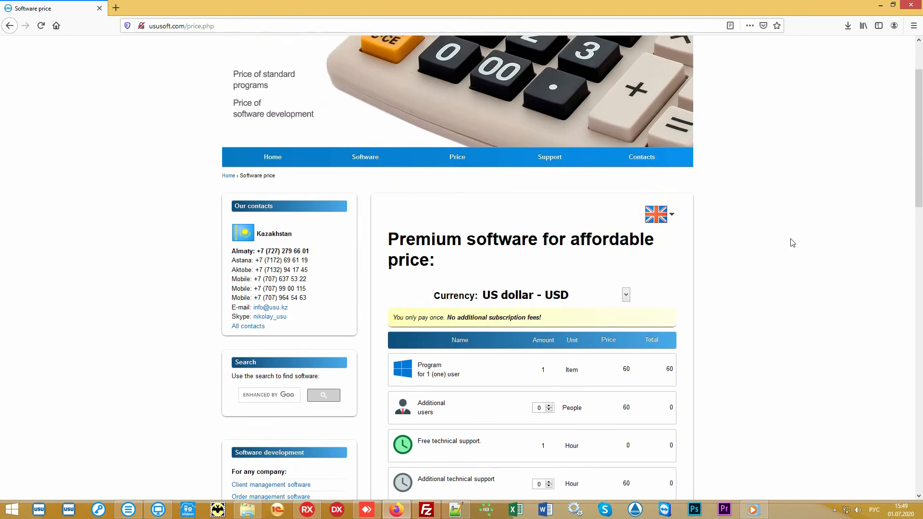
pyautogui.click(651, 240)
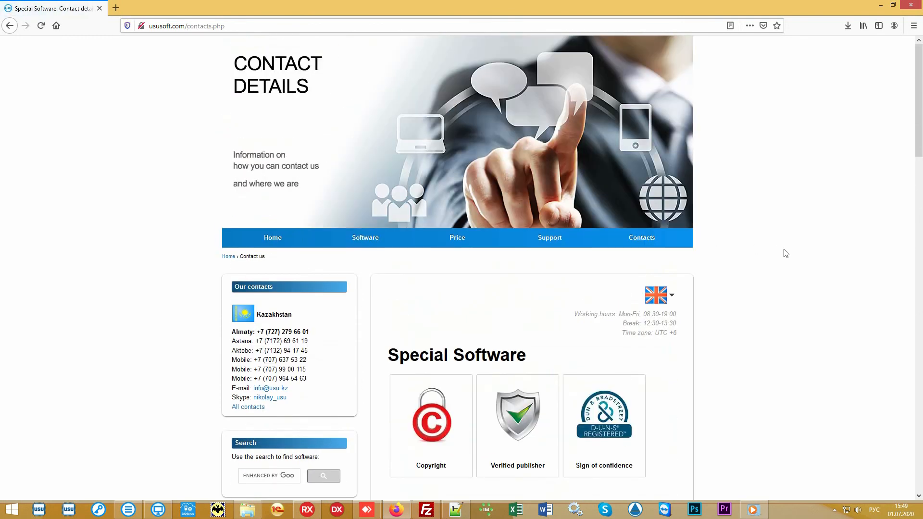
pyautogui.scroll(-8, 786, 253)
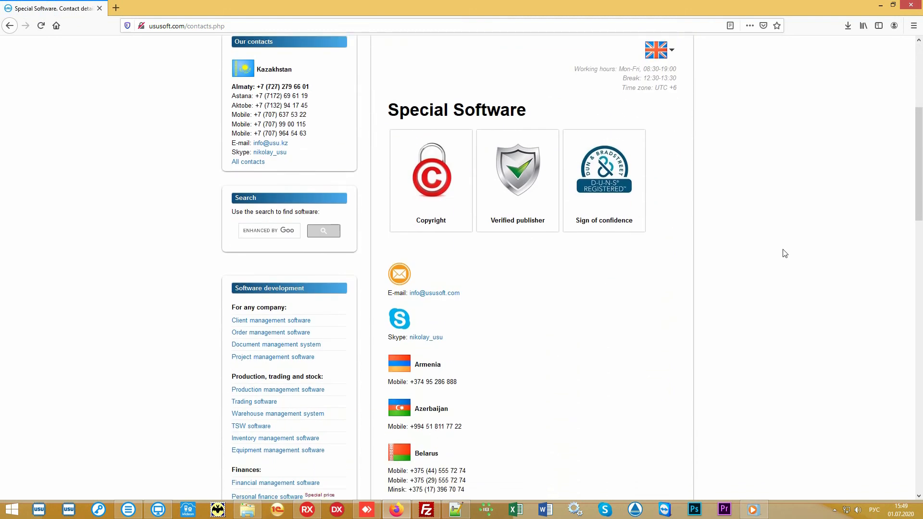
pyautogui.scroll(-5, 783, 253)
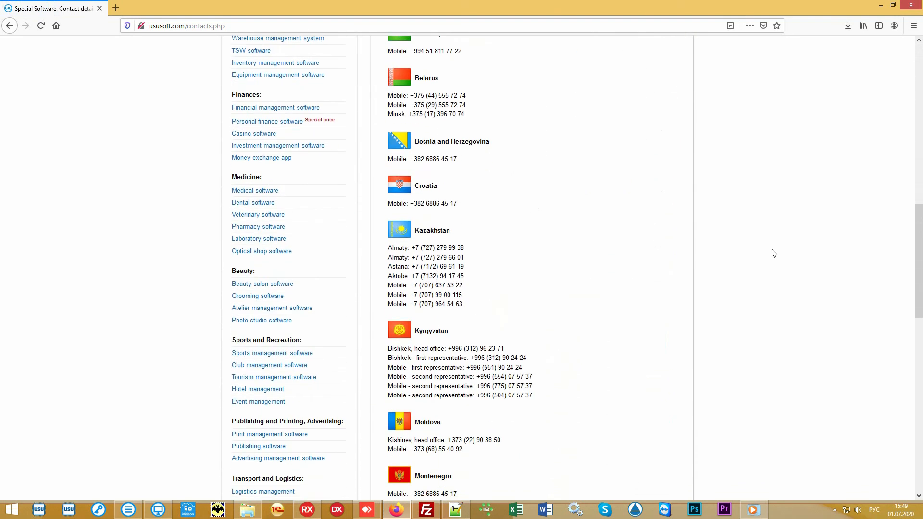
pyautogui.scroll(-4, 771, 253)
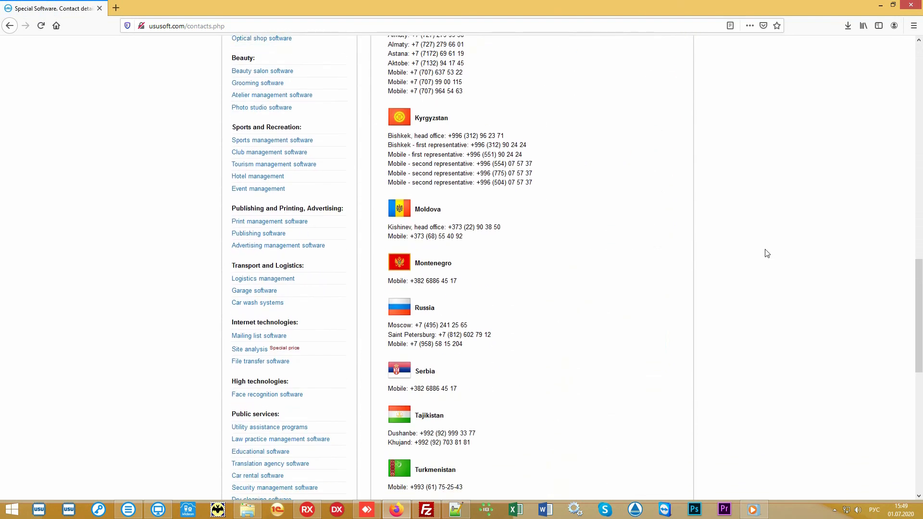
pyautogui.scroll(-5, 766, 254)
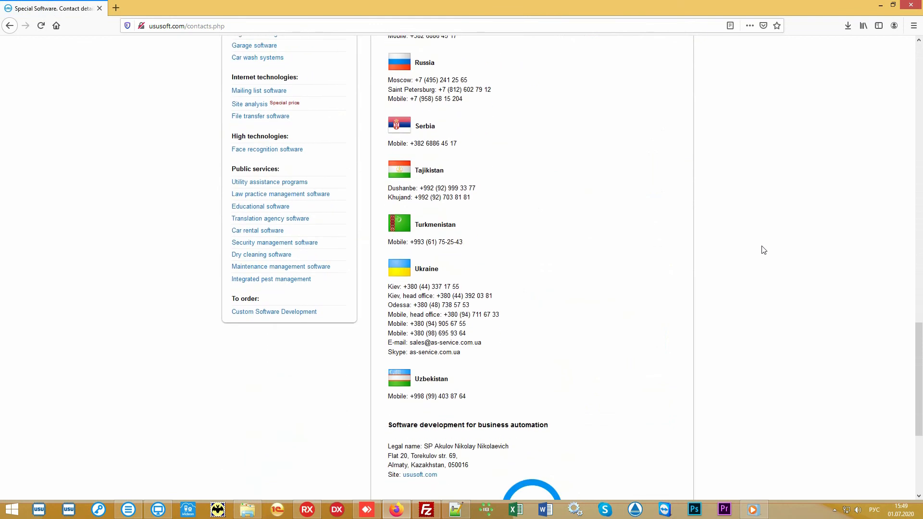
pyautogui.scroll(10, 764, 250)
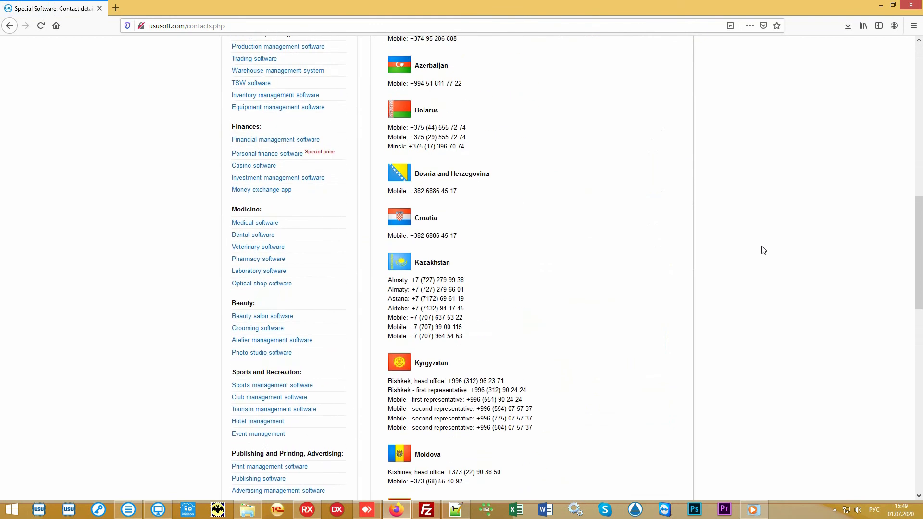
pyautogui.scroll(10, 764, 250)
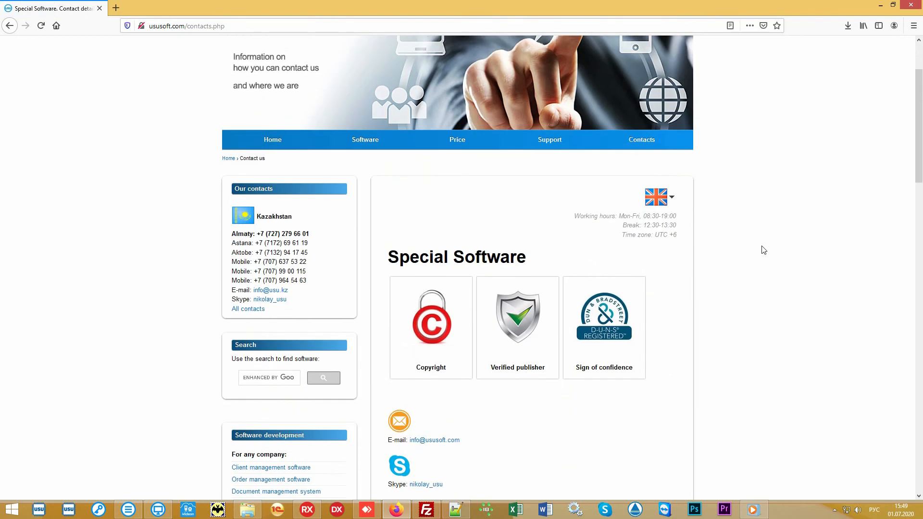
pyautogui.scroll(2, 764, 250)
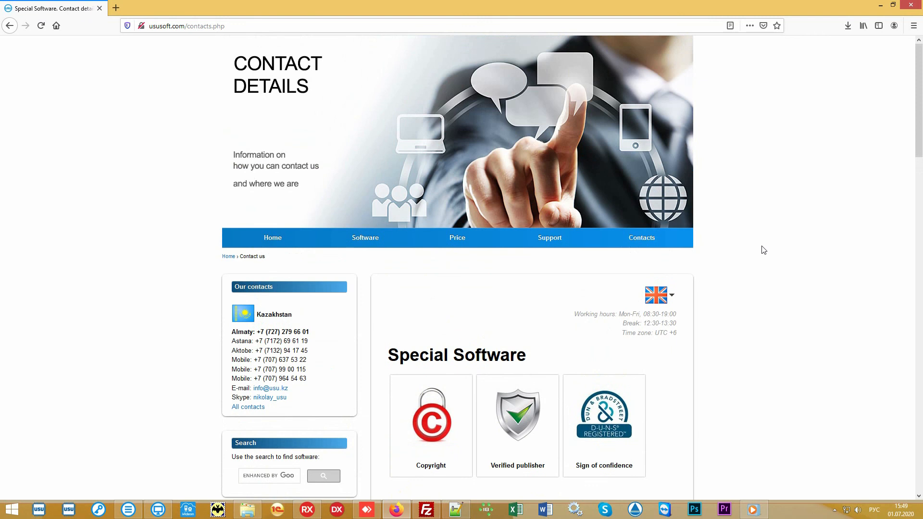